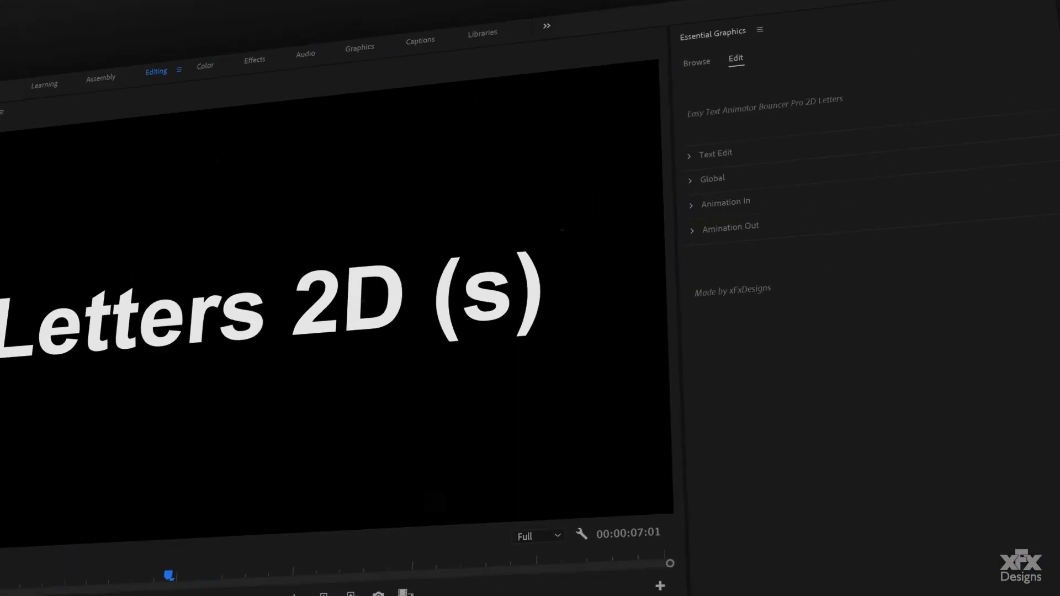
# - Replace the text of the Bouncer Pro 2D Letters title with "Realitime"
pyautogui.click(618, 243)
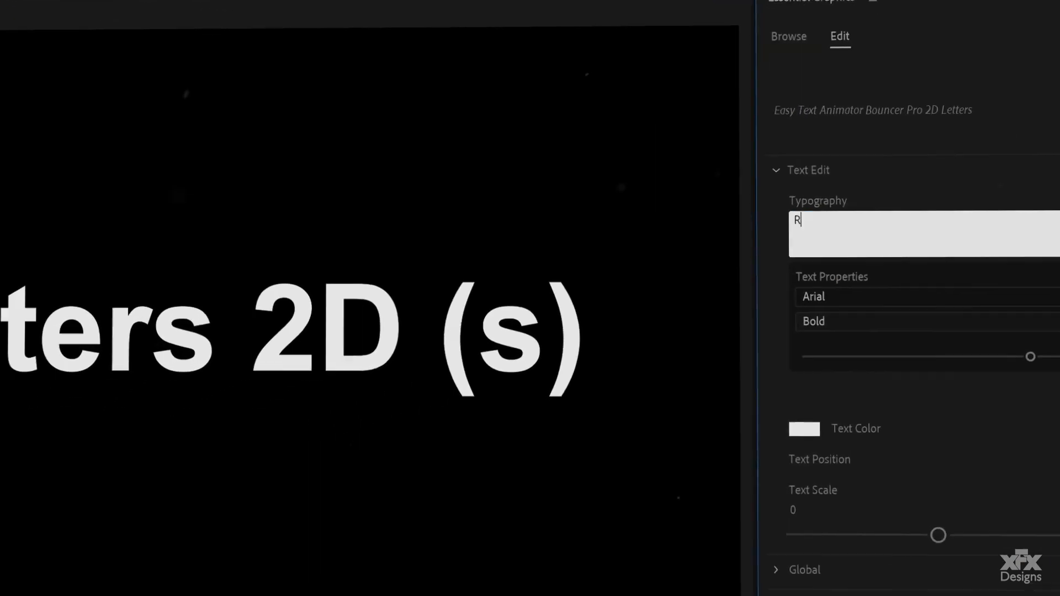
pyautogui.write('Realitime')
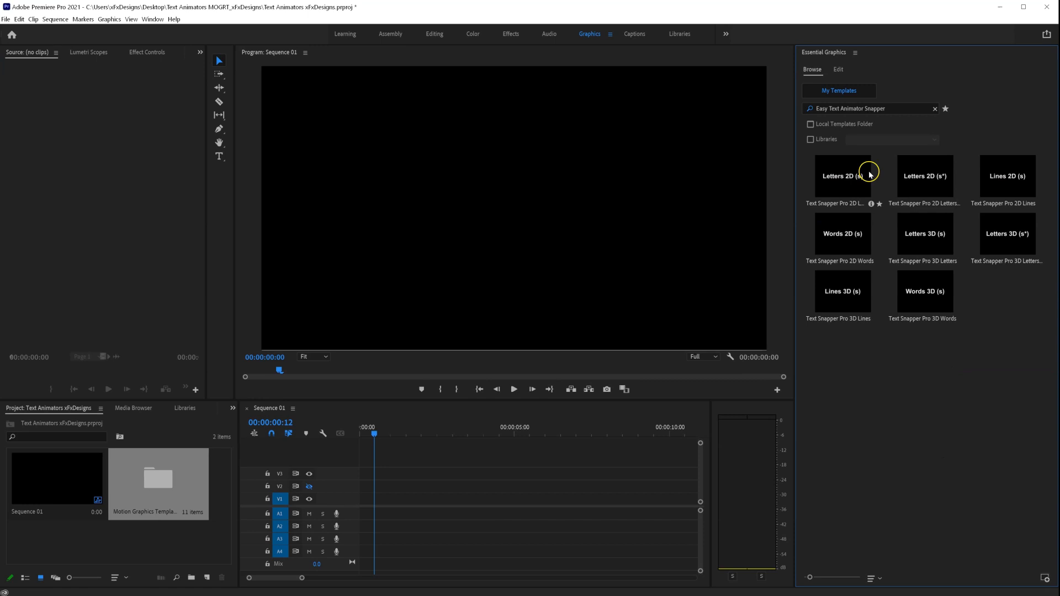
# - Add the Text Snapper Pro 2D Letters template at the start of track V1 and preview its animation
pyautogui.click(844, 177)
pyautogui.moveTo(818, 209); pyautogui.dragTo(370, 446)
pyautogui.press('Home')
pyautogui.press('space')
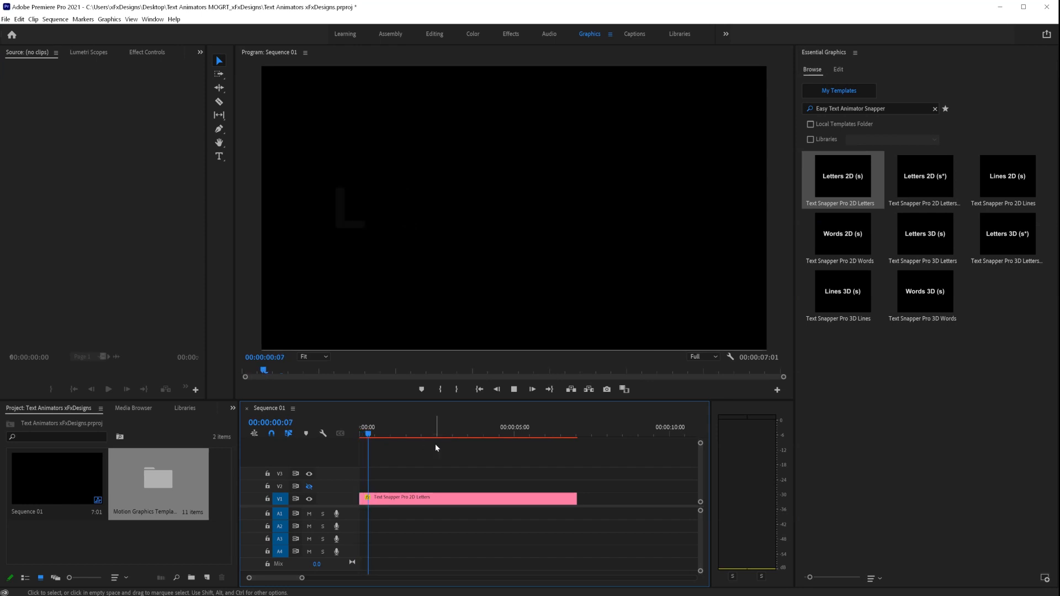
pyautogui.press('space')
pyautogui.hscroll(2, 463, 431)
pyautogui.moveTo(551, 438); pyautogui.dragTo(386, 444)
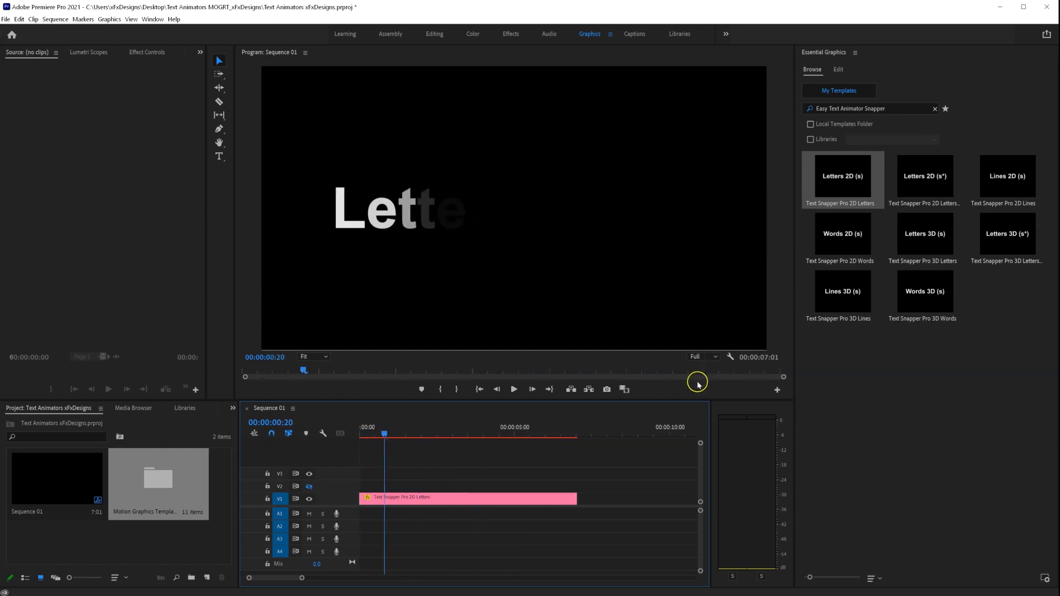
# - Change the title clip's text to "Snapper"
pyautogui.click(435, 498)
pyautogui.click(818, 138)
pyautogui.doubleClick(851, 165)
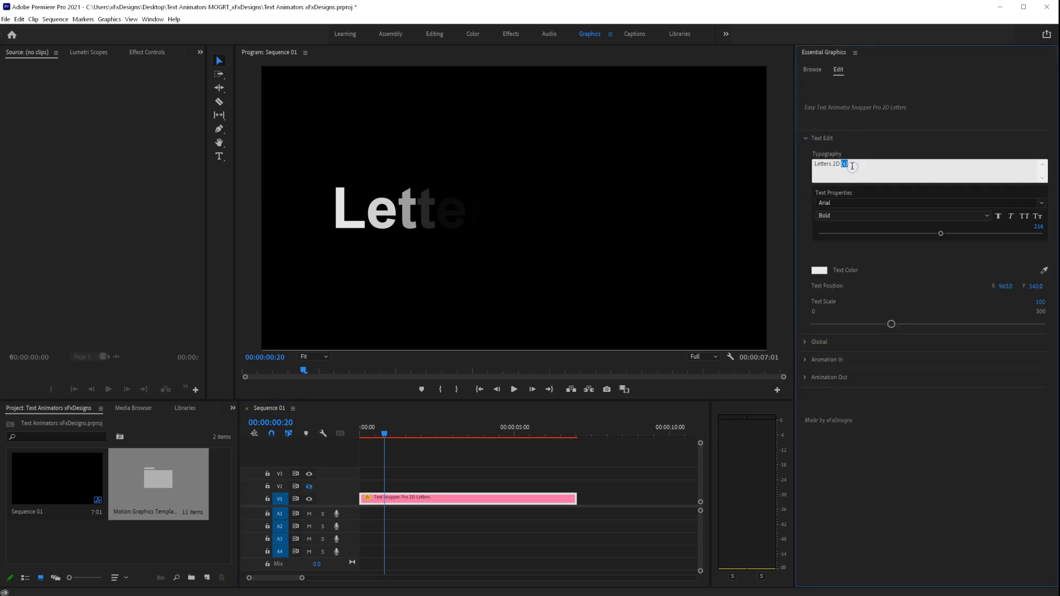
pyautogui.hotkey('ctrl', 'a')
pyautogui.press('capslock')
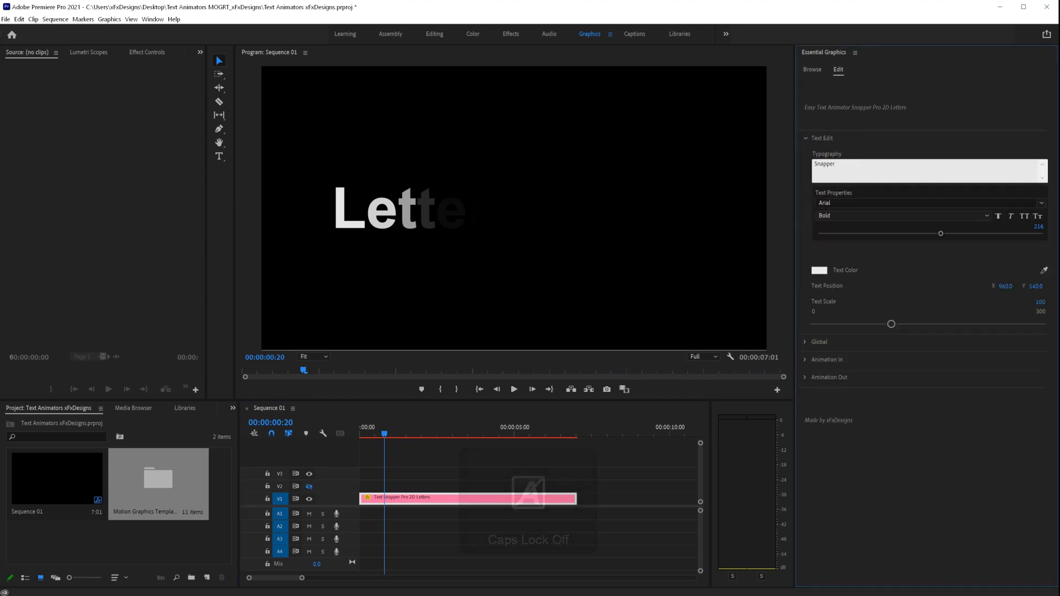
pyautogui.click(867, 269)
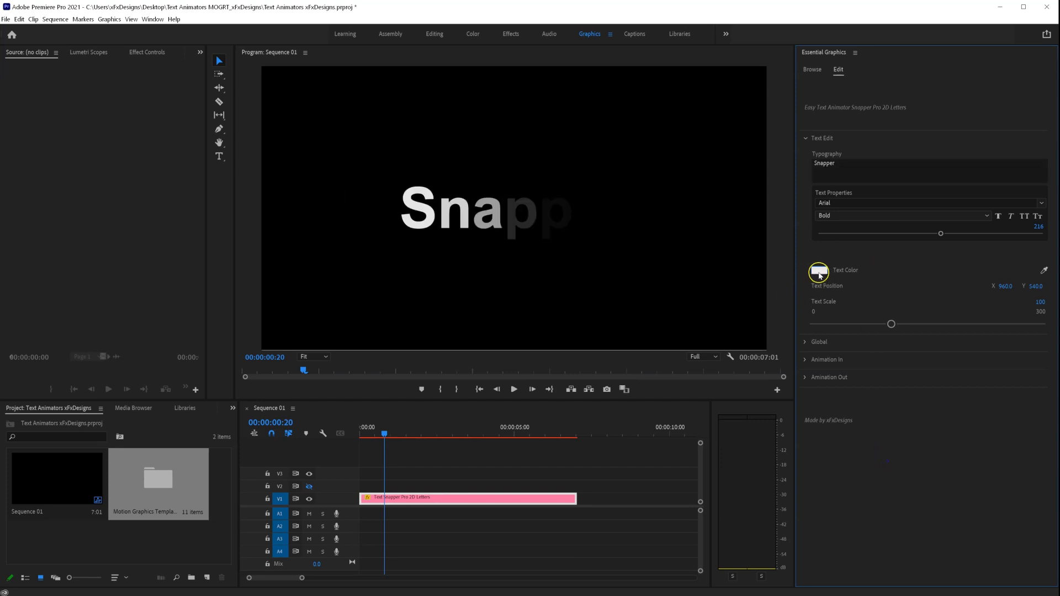
# - Pick a new text color for the Snapper title
pyautogui.click(819, 272)
pyautogui.click(781, 324)
pyautogui.click(922, 234)
# - Try enlarging the title's Text Scale to 300 and undo that change
pyautogui.moveTo(1005, 286); pyautogui.dragTo(1055, 303)
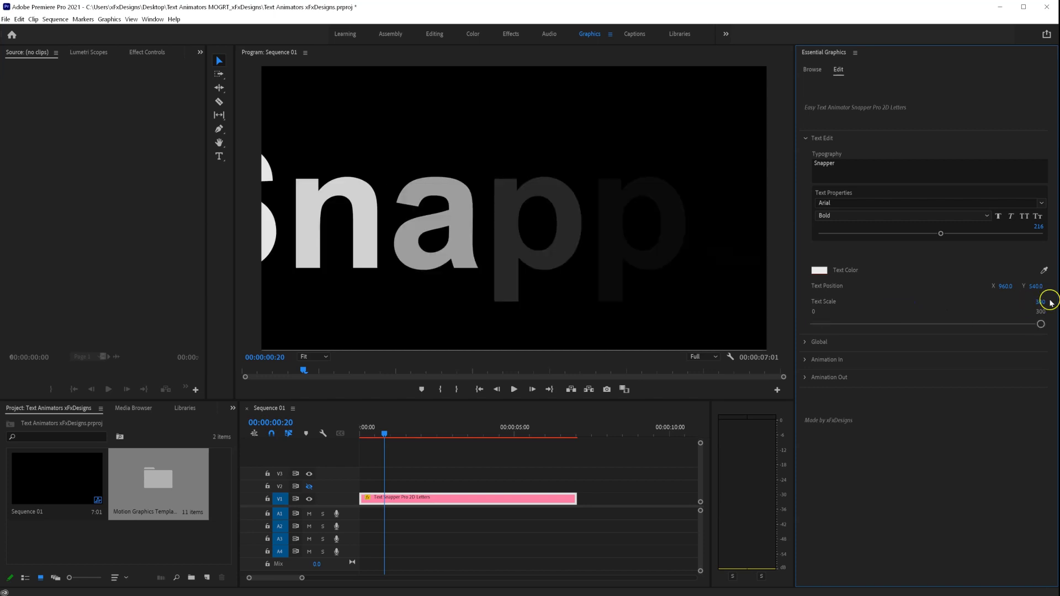
pyautogui.hotkey('ctrl', 'z')
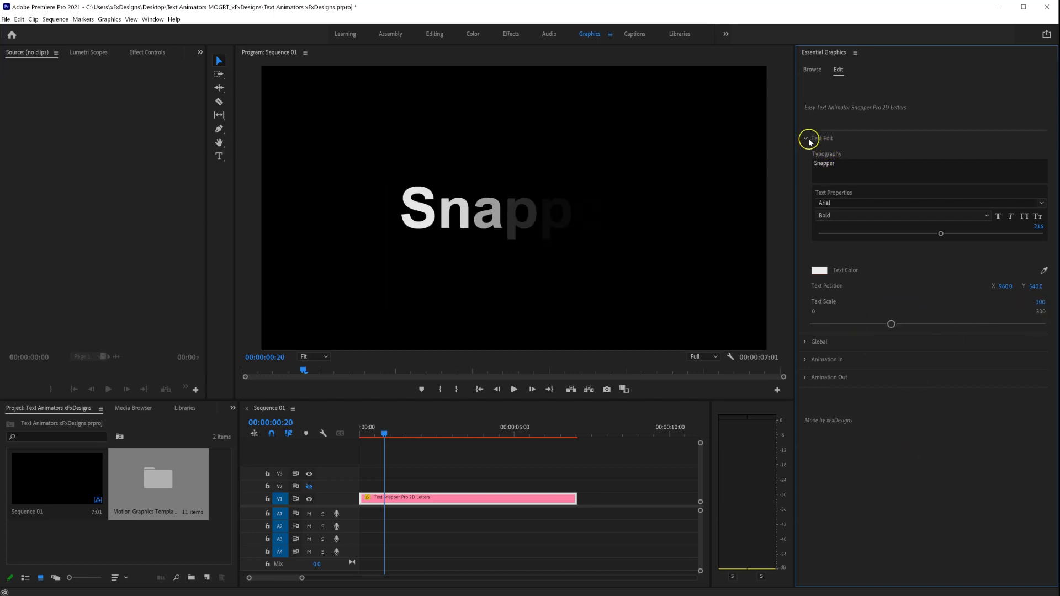
# - Review the Dynamics, Speed, Delay and Randomizer settings in the title's Global group
pyautogui.click(807, 140)
pyautogui.click(805, 156)
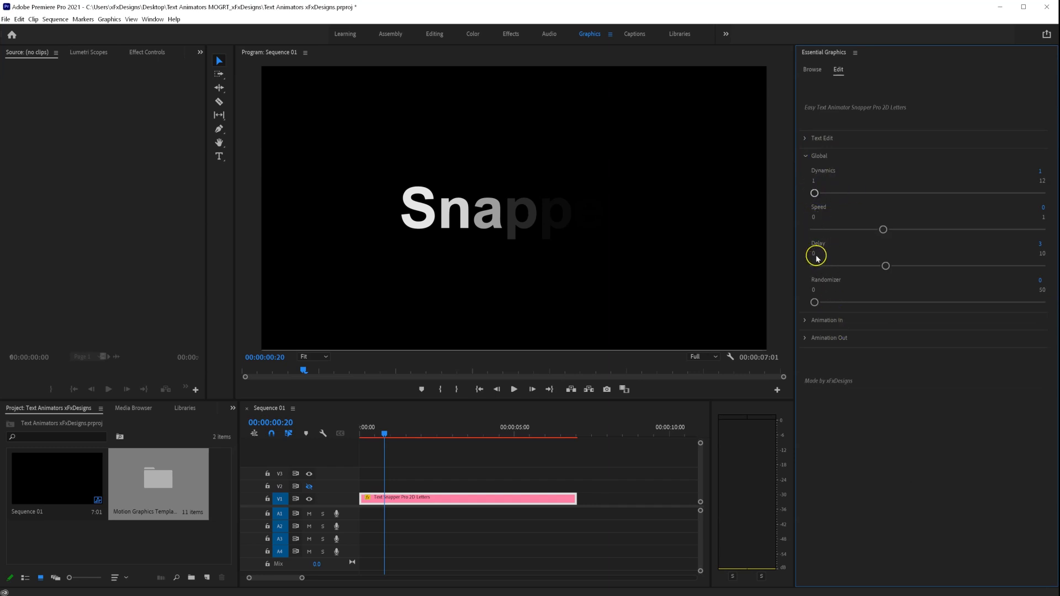
pyautogui.moveTo(815, 302)
pyautogui.mouseDown()
pyautogui.moveTo(883, 301)
pyautogui.moveTo(811, 302)
pyautogui.mouseUp()
pyautogui.click(806, 157)
# - Set the title's Custom Index (in) to 3 and scrub through the opening frames
pyautogui.click(805, 174)
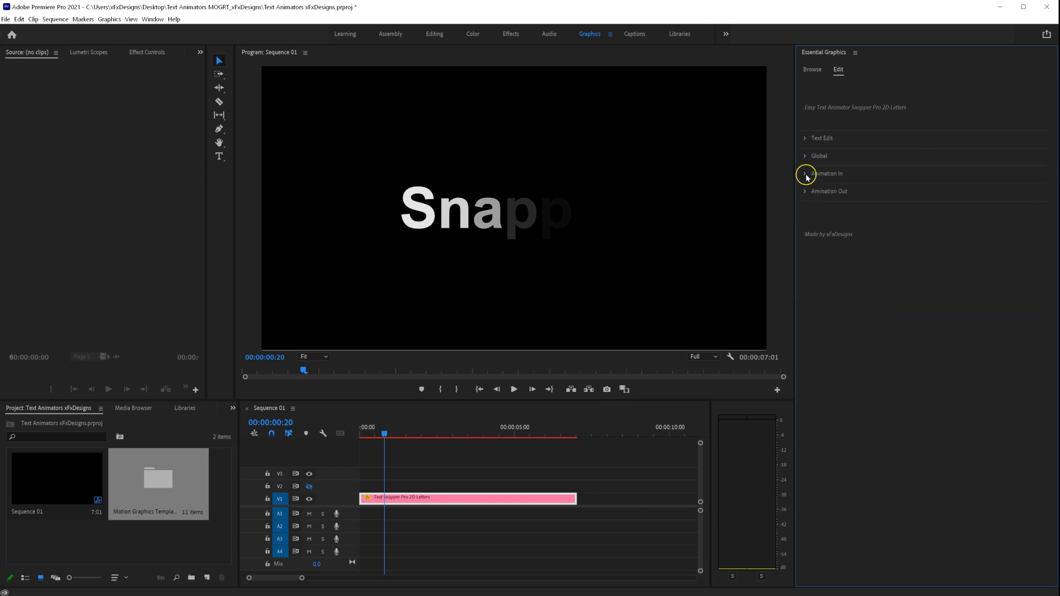
pyautogui.scroll(-3, 835, 309)
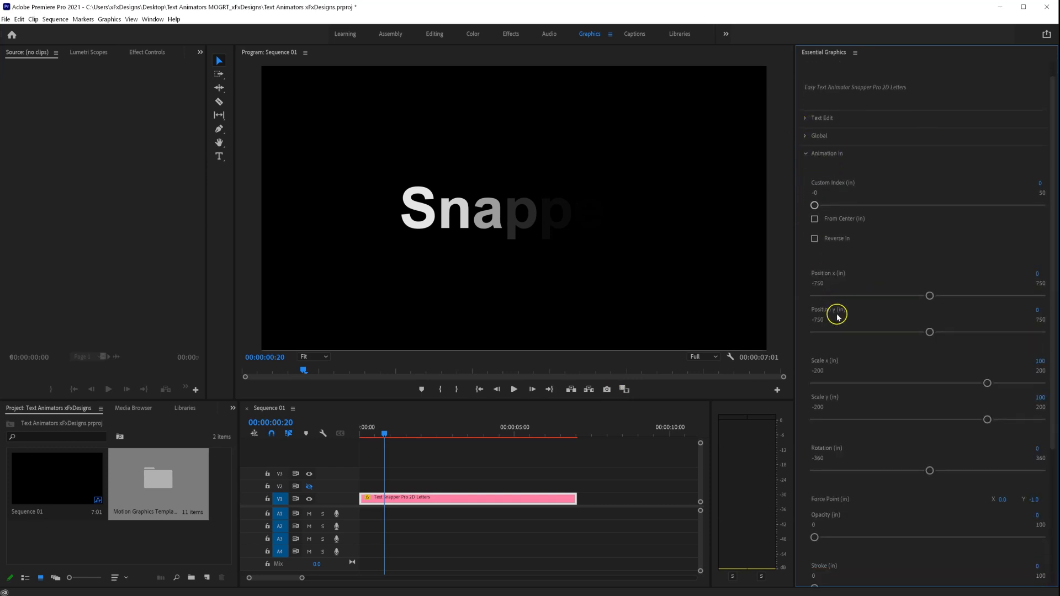
pyautogui.moveTo(385, 433); pyautogui.dragTo(379, 434)
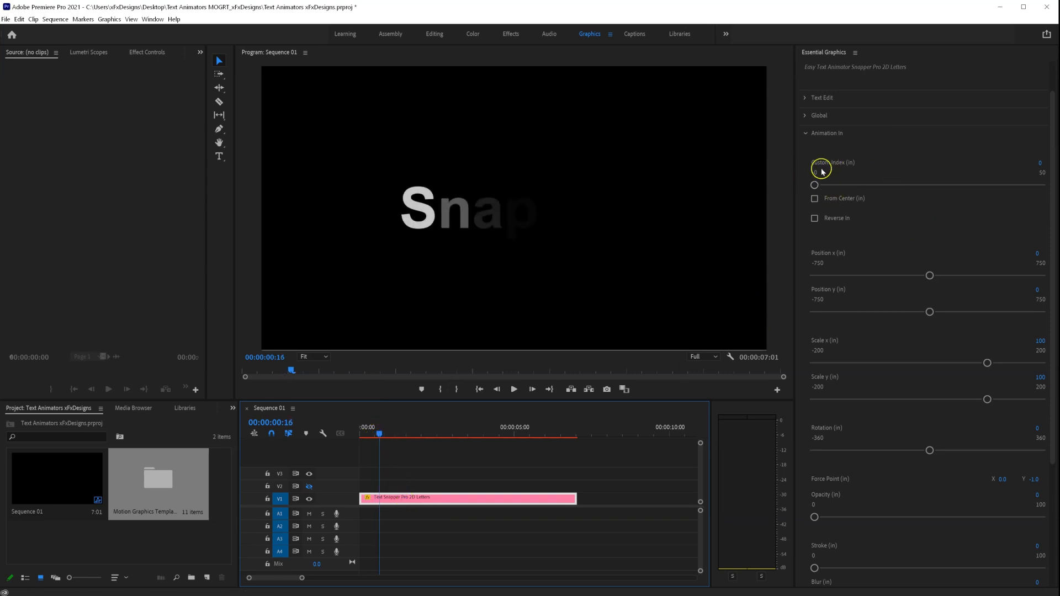
pyautogui.click(1042, 164)
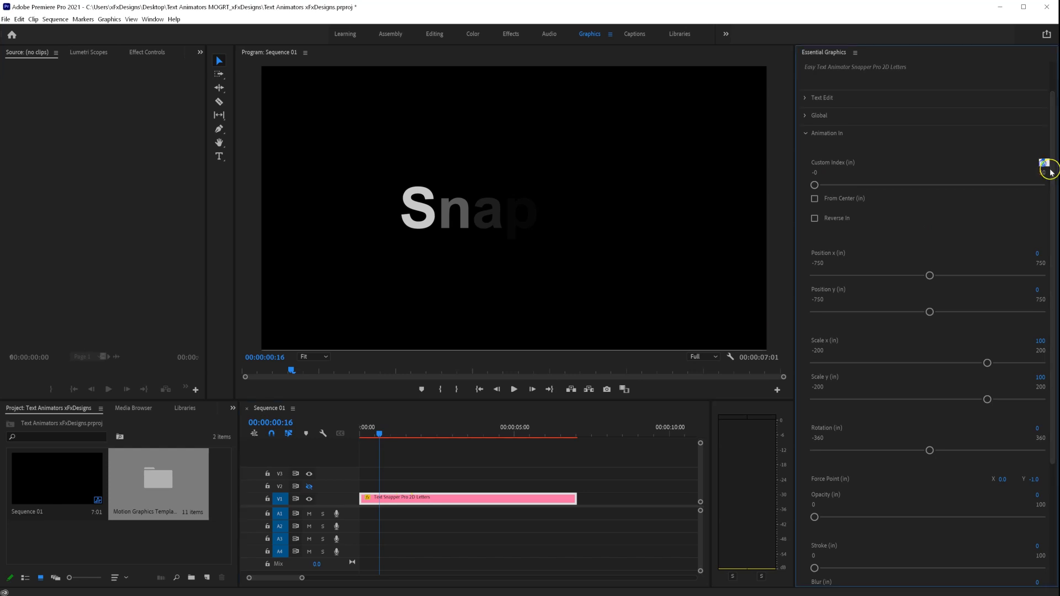
pyautogui.click(919, 243)
pyautogui.moveTo(373, 436); pyautogui.dragTo(374, 437)
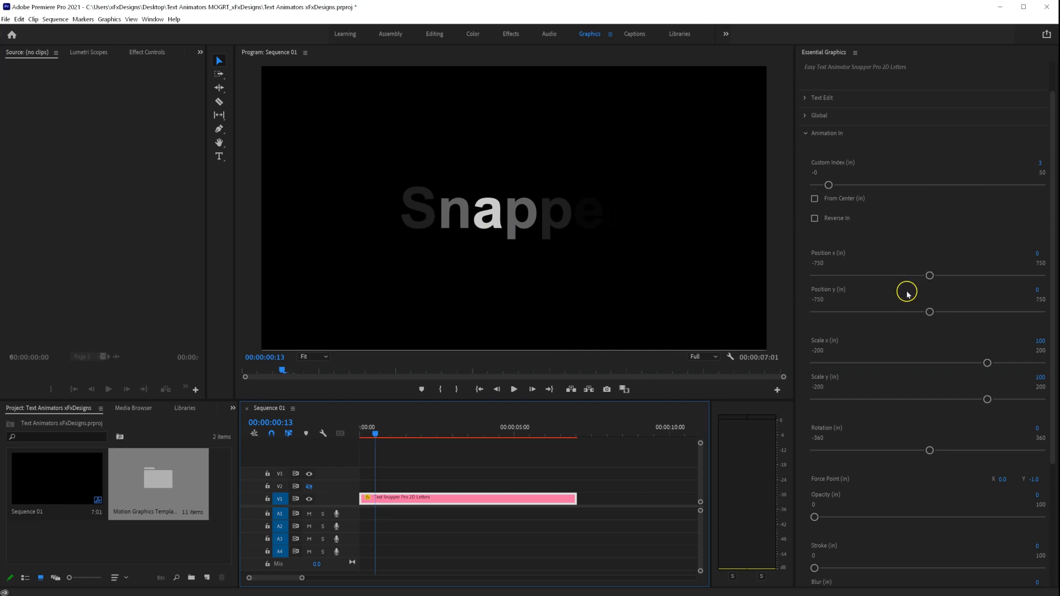
# - Try a Position y (in) of about 144, and return it and the Custom Index (in) to 0
pyautogui.moveTo(930, 314)
pyautogui.mouseDown()
pyautogui.moveTo(970, 310)
pyautogui.moveTo(897, 309)
pyautogui.moveTo(889, 323)
pyautogui.moveTo(950, 320)
pyautogui.mouseUp()
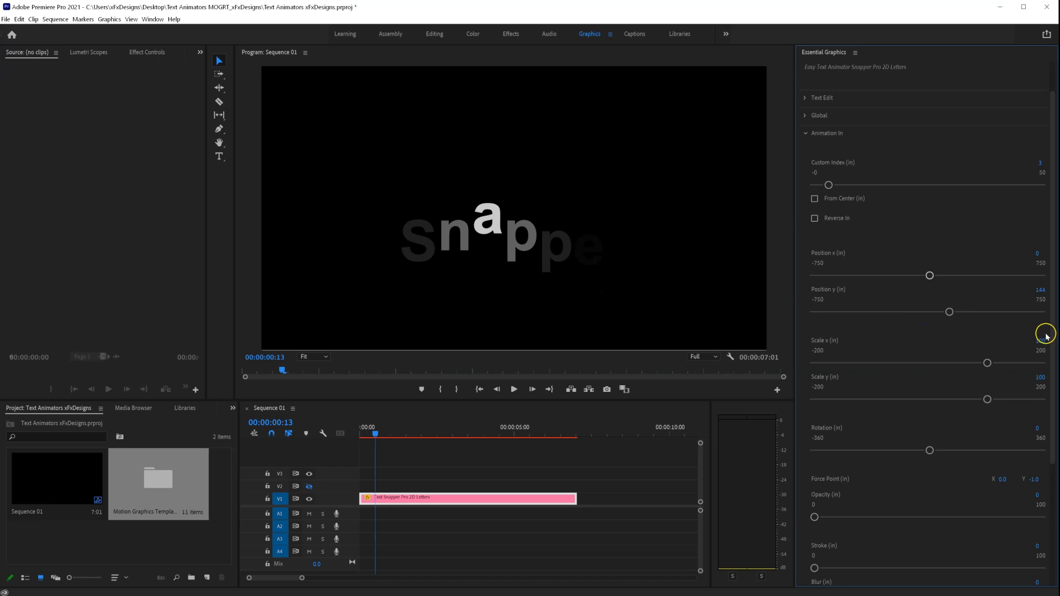
pyautogui.click(1042, 291)
pyautogui.write('0')
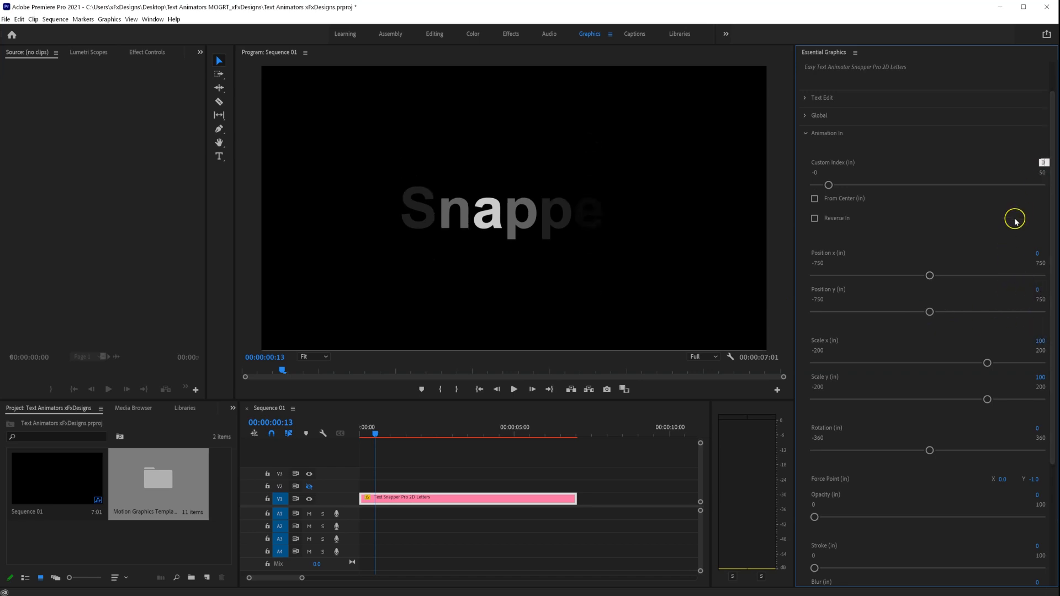
pyautogui.click(1015, 220)
# - Enable From Center (in) and Reverse In for the intro animation, scrubbing the opening frames to check each
pyautogui.click(815, 199)
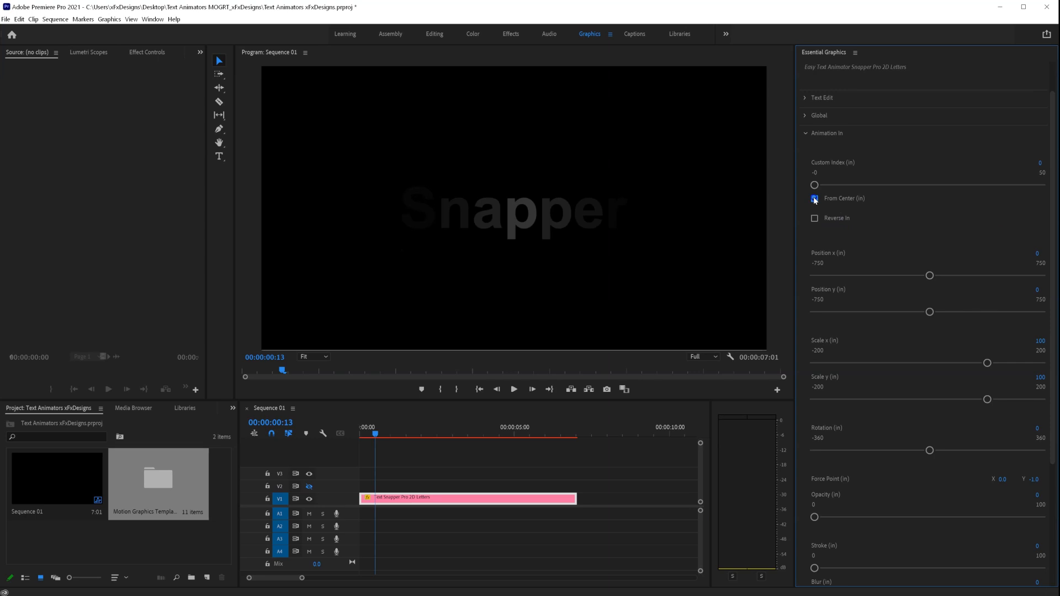
pyautogui.click(378, 435)
pyautogui.moveTo(378, 437); pyautogui.dragTo(381, 439)
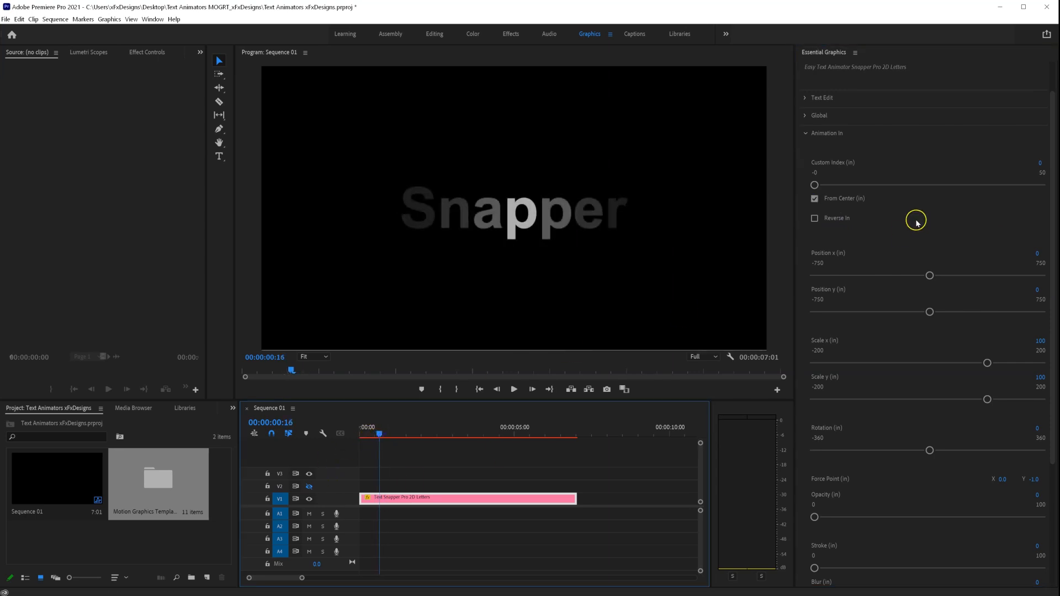
pyautogui.click(814, 218)
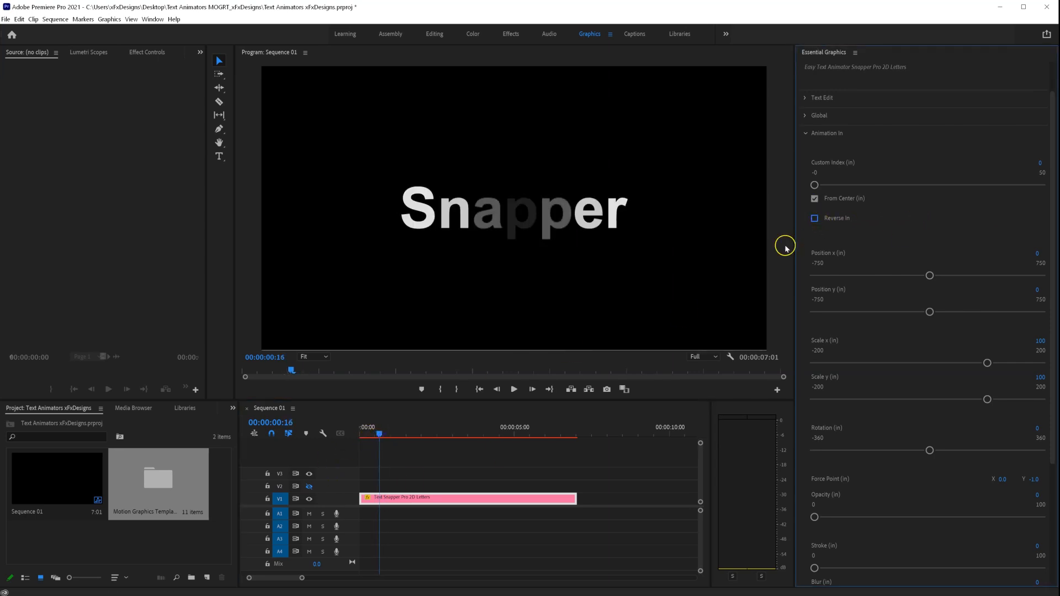
pyautogui.click(380, 436)
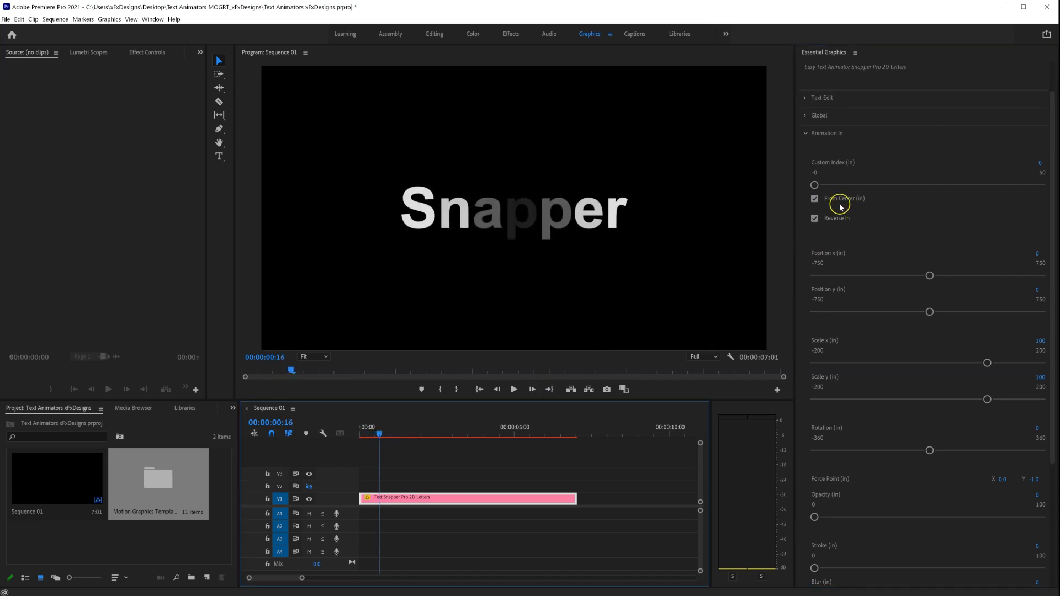
# - Disable From Center (in), scrub the reversed intro, and disable Reverse In as well
pyautogui.click(815, 199)
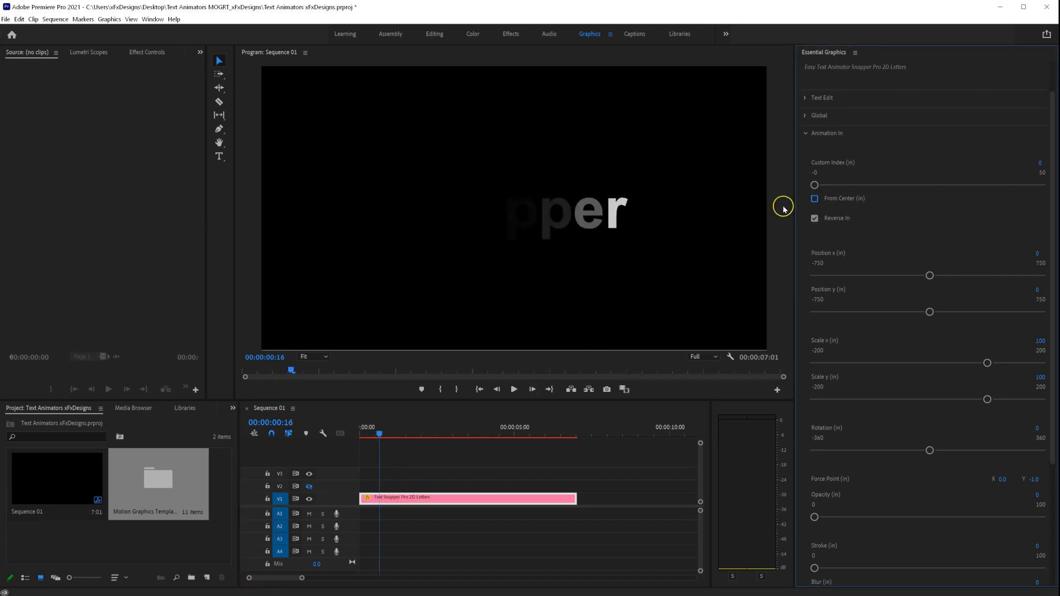
pyautogui.moveTo(379, 434)
pyautogui.mouseDown()
pyautogui.moveTo(369, 432)
pyautogui.moveTo(395, 438)
pyautogui.moveTo(379, 435)
pyautogui.mouseUp()
pyautogui.click(818, 241)
pyautogui.click(815, 218)
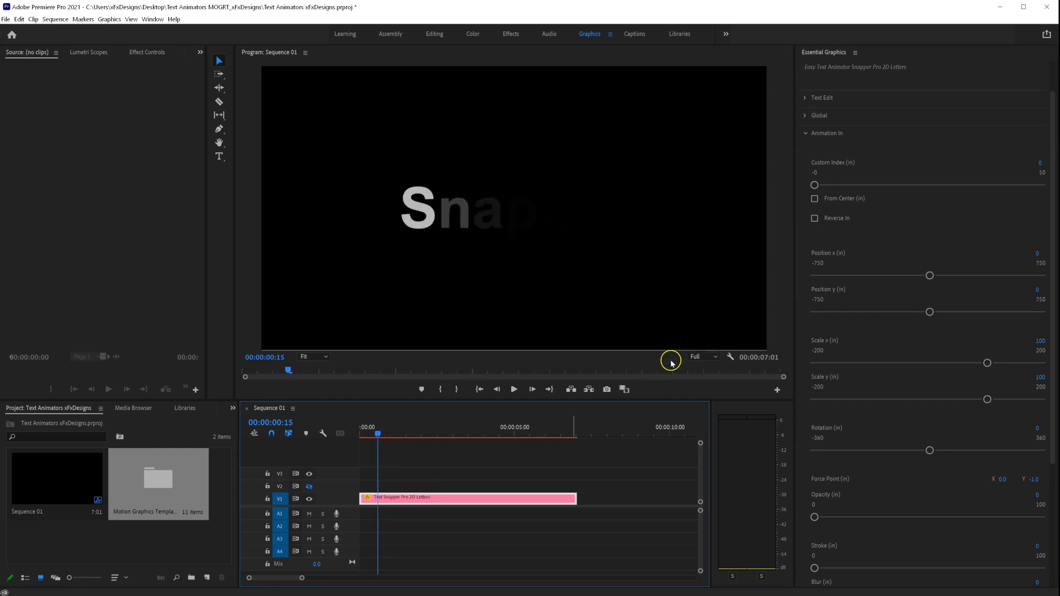
# - Set the intro's Position x (in) to about -378 and play the animation from the start
pyautogui.scroll(-1, 890, 340)
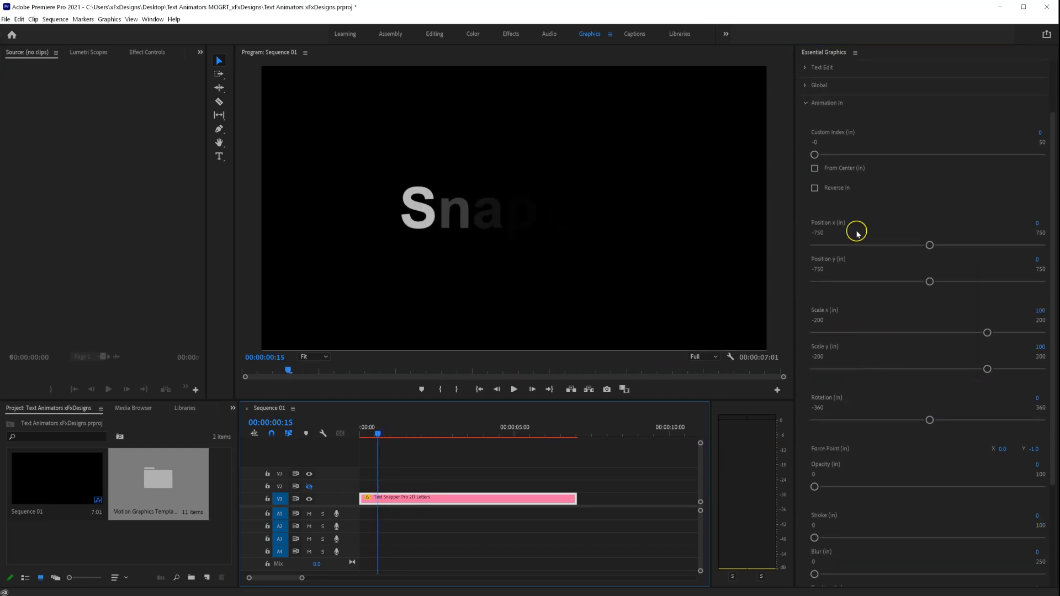
pyautogui.moveTo(928, 247); pyautogui.dragTo(871, 246)
pyautogui.click(362, 434)
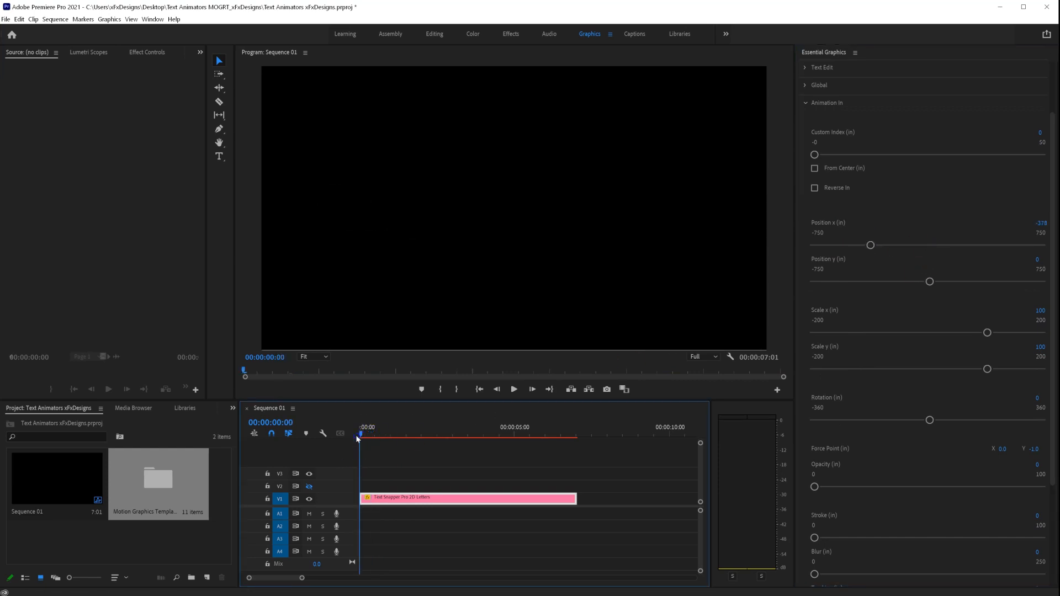
pyautogui.press('space')
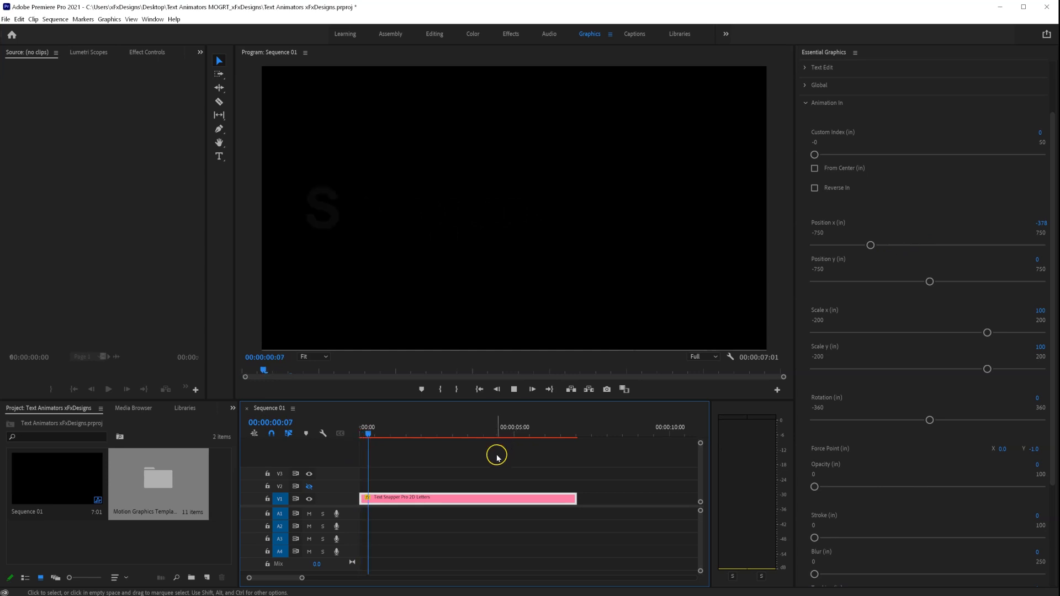
pyautogui.press('space')
pyautogui.moveTo(420, 435)
pyautogui.mouseDown()
pyautogui.moveTo(360, 435)
pyautogui.moveTo(401, 437)
pyautogui.mouseUp()
pyautogui.press('space')
pyautogui.press('space')
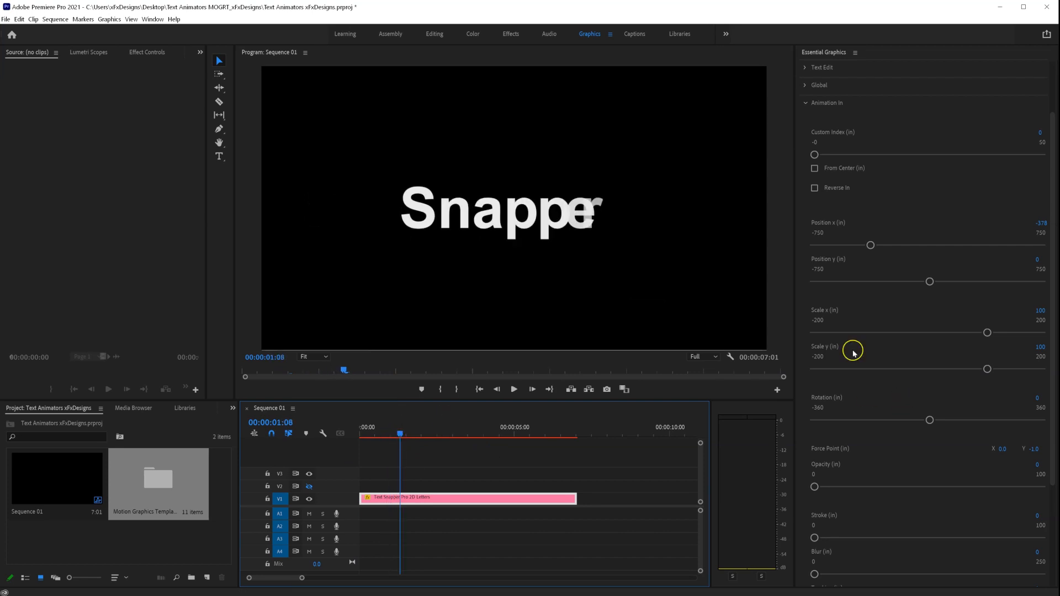
# - Set the intro's Rotation (in) to about -137 and play the animation from the start
pyautogui.moveTo(930, 421); pyautogui.dragTo(902, 421)
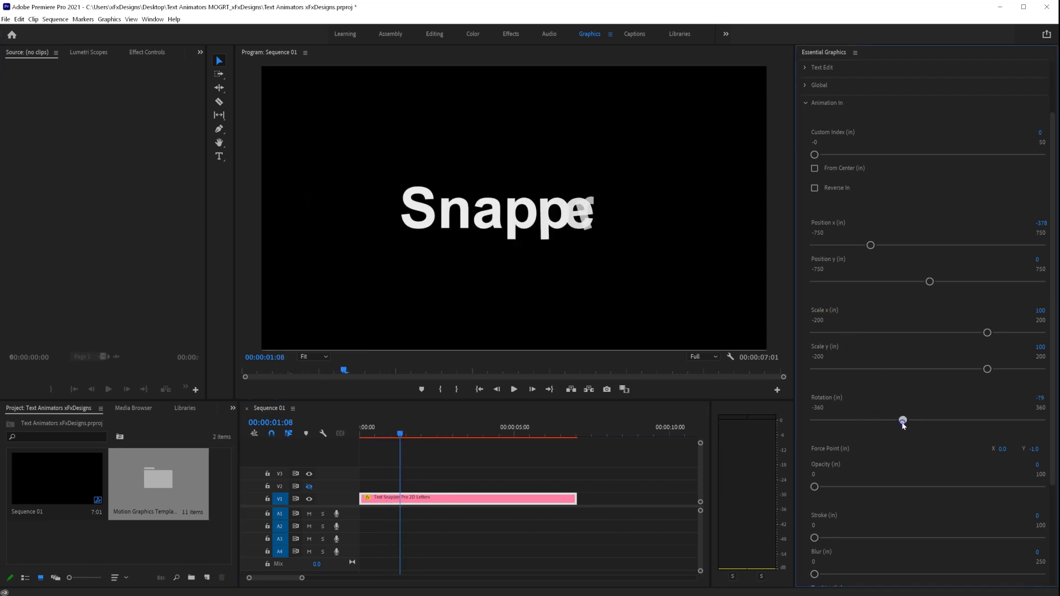
pyautogui.moveTo(379, 433); pyautogui.dragTo(359, 433)
pyautogui.press('space')
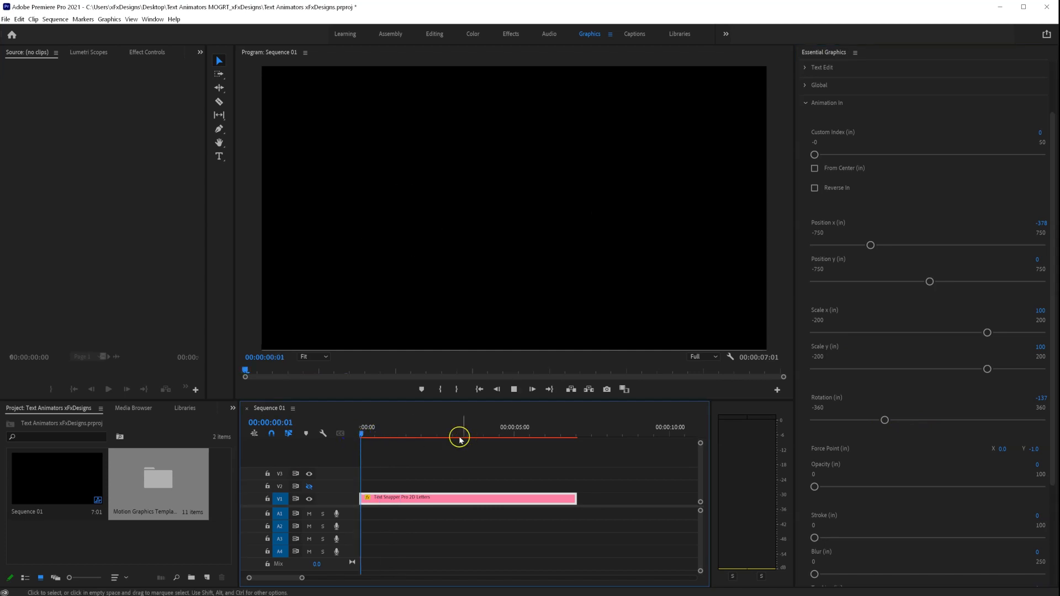
pyautogui.press('space')
pyautogui.moveTo(415, 435); pyautogui.dragTo(387, 435)
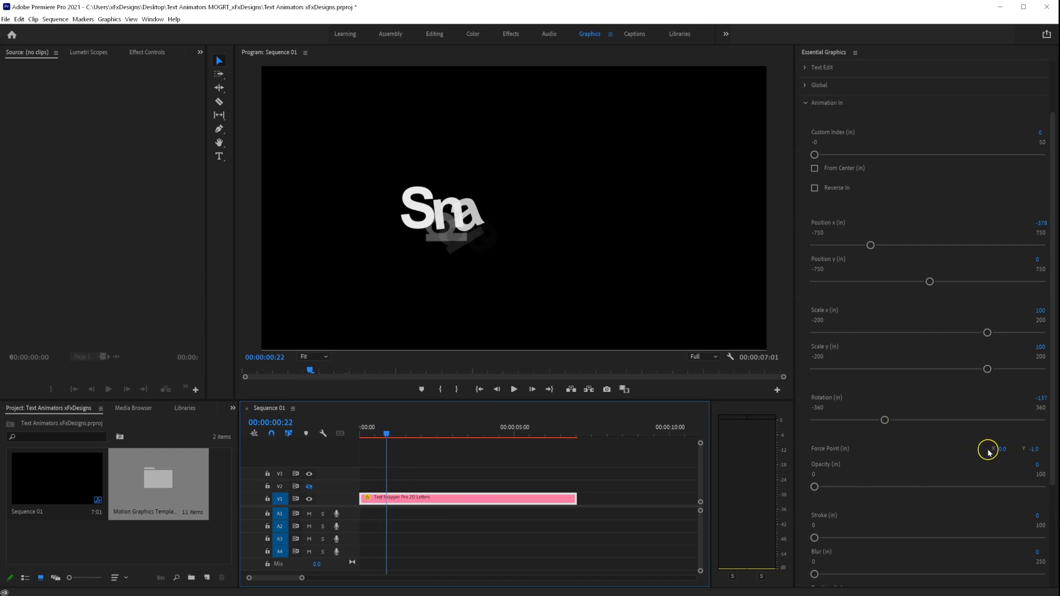
# - Try a Force Point (in) of about X 96, Y -77 and play the animation from the start
pyautogui.moveTo(1001, 450); pyautogui.dragTo(1052, 450)
pyautogui.moveTo(376, 436); pyautogui.dragTo(335, 439)
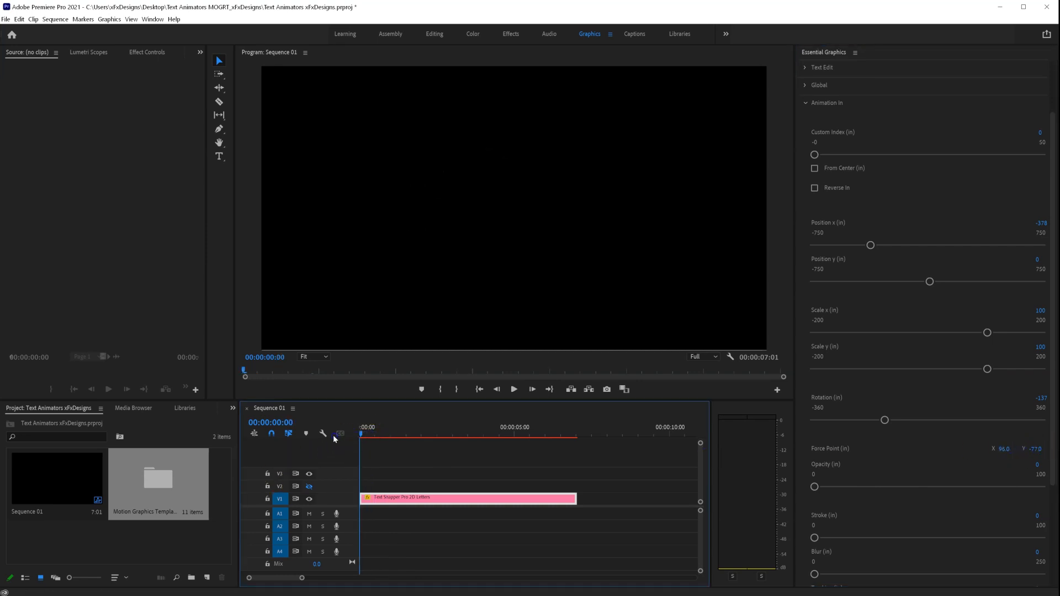
pyautogui.press('space')
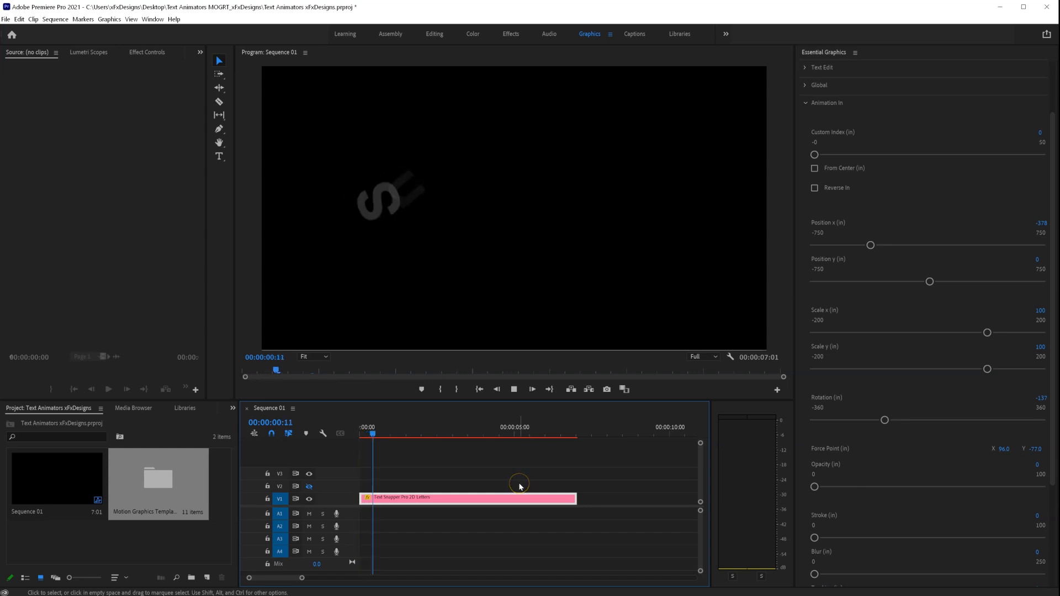
pyautogui.press('space')
# - Reset the Force Point (in) to X 0, Y 0
pyautogui.click(1013, 451)
pyautogui.write('0')
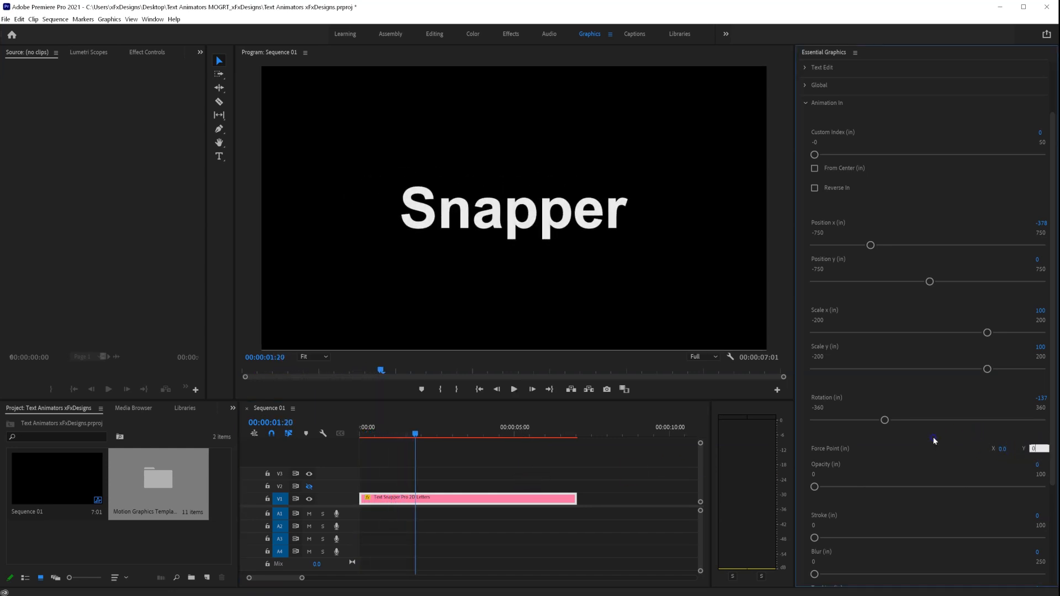
# - Set the intro's Stroke (in) to about 54 and scrub back to the letters flying in
pyautogui.scroll(-3, 880, 503)
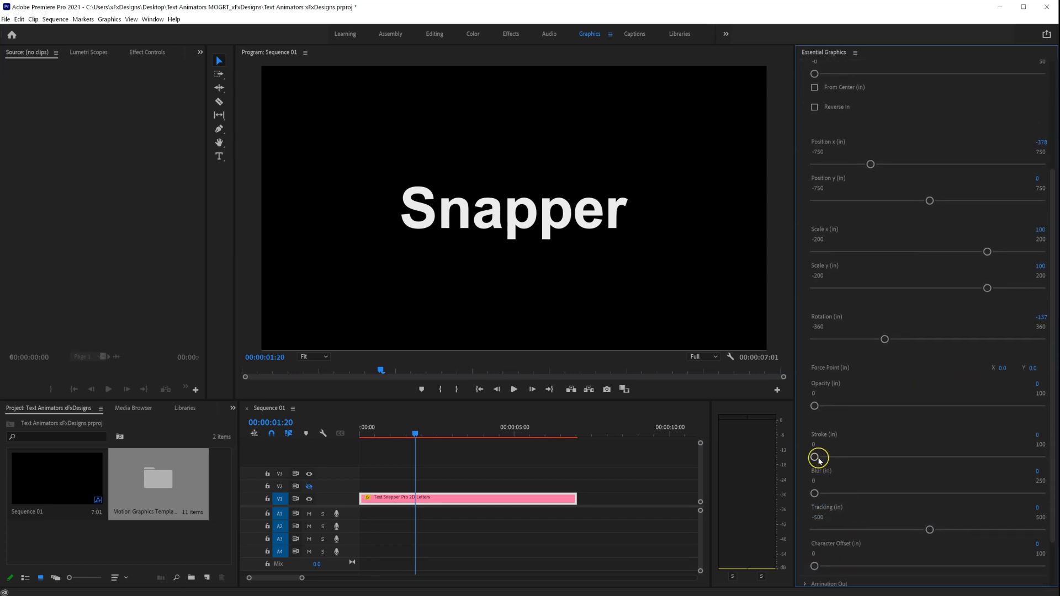
pyautogui.moveTo(395, 433); pyautogui.dragTo(377, 436)
pyautogui.click(388, 484)
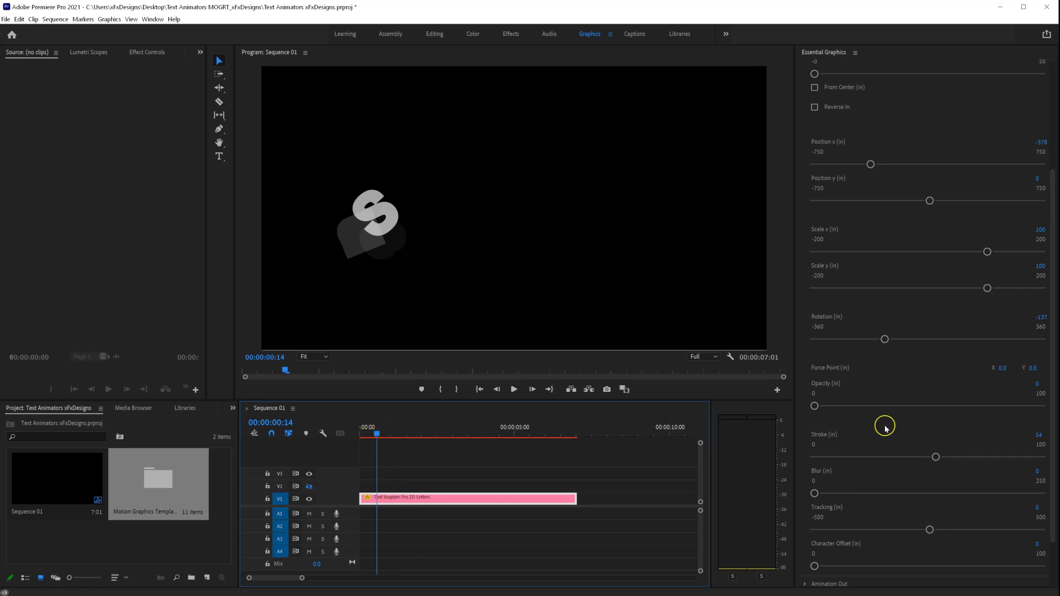
# - Try a Stroke (in) of 60, play the animation from the start, and reset Stroke (in) to 0
pyautogui.moveTo(936, 457); pyautogui.dragTo(949, 457)
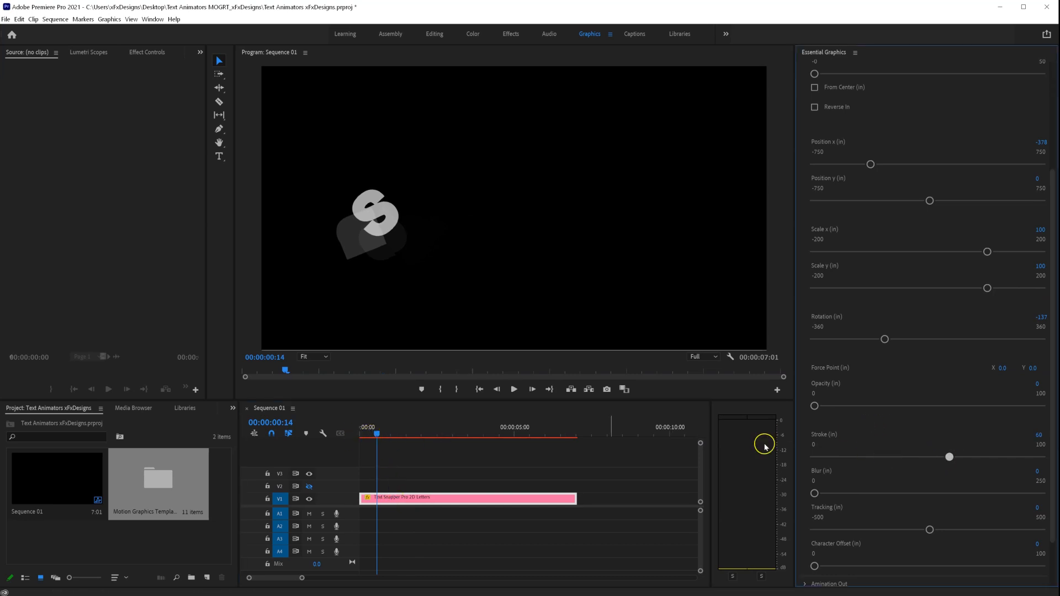
pyautogui.click(362, 434)
pyautogui.press('space')
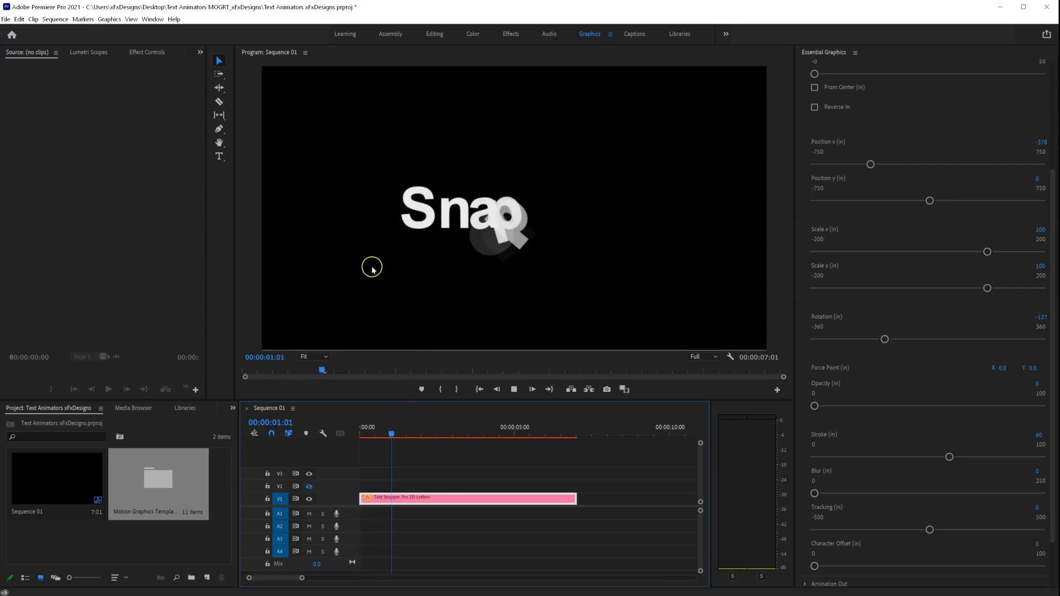
pyautogui.click(1037, 436)
# - Try a Blur (in) of about 73, play the animation from the start, and reset Blur (in) to 0
pyautogui.moveTo(823, 494); pyautogui.dragTo(848, 496)
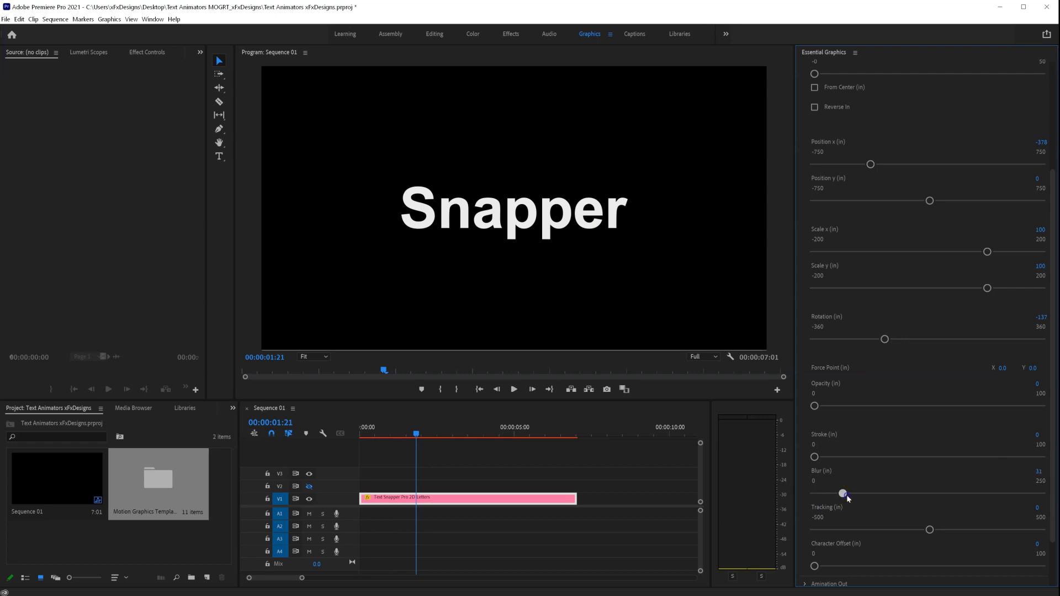
pyautogui.moveTo(416, 435); pyautogui.dragTo(340, 440)
pyautogui.press('space')
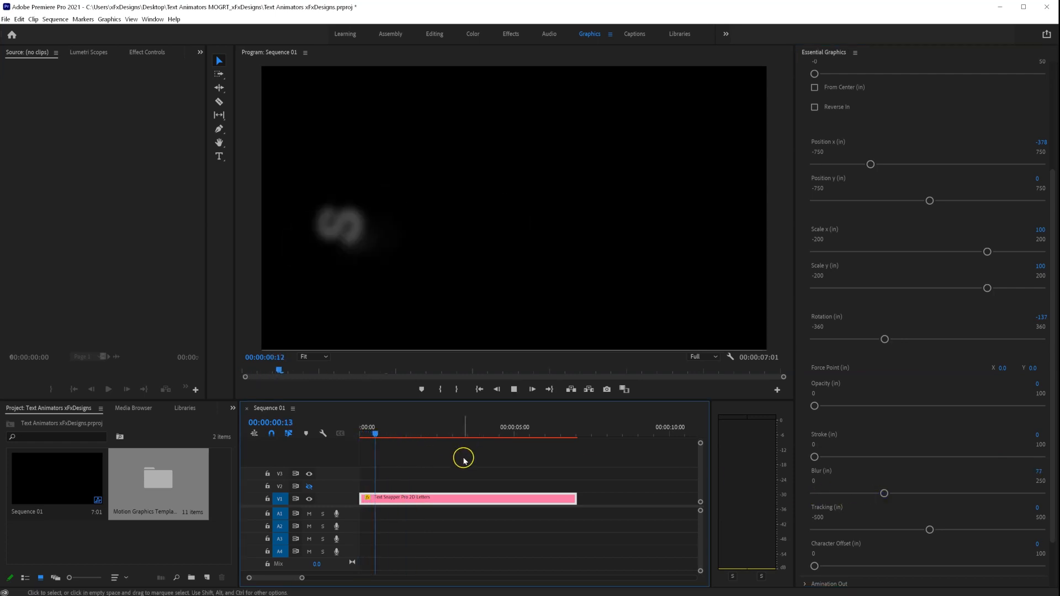
pyautogui.press('space')
pyautogui.moveTo(1039, 472); pyautogui.dragTo(989, 474)
# - Try a Character Offset (in) of 21, play the animation from the start, and reset the offset
pyautogui.scroll(-1, 847, 528)
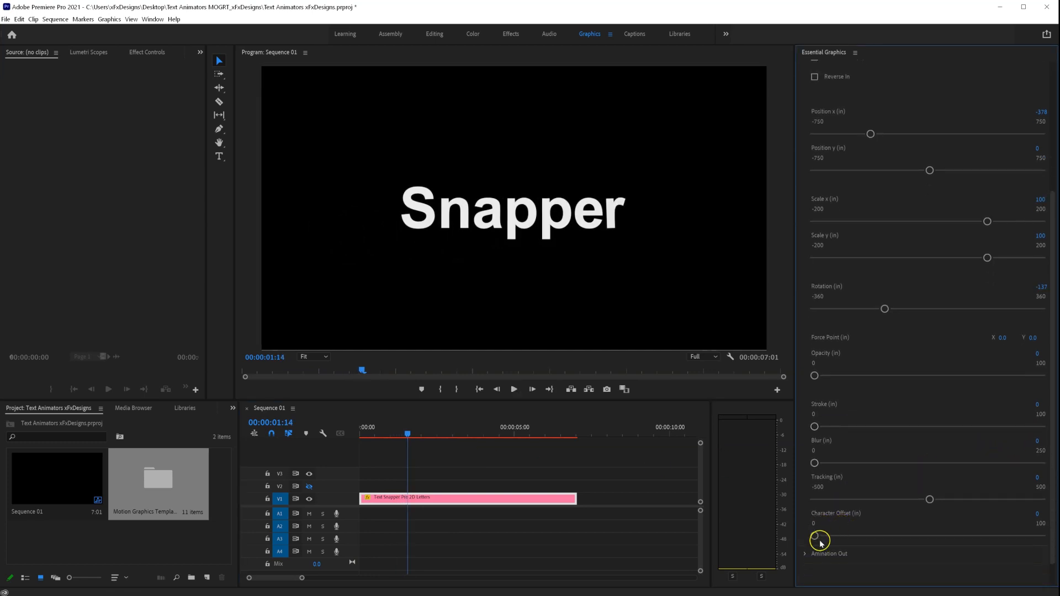
pyautogui.moveTo(852, 537); pyautogui.dragTo(862, 536)
pyautogui.click(399, 429)
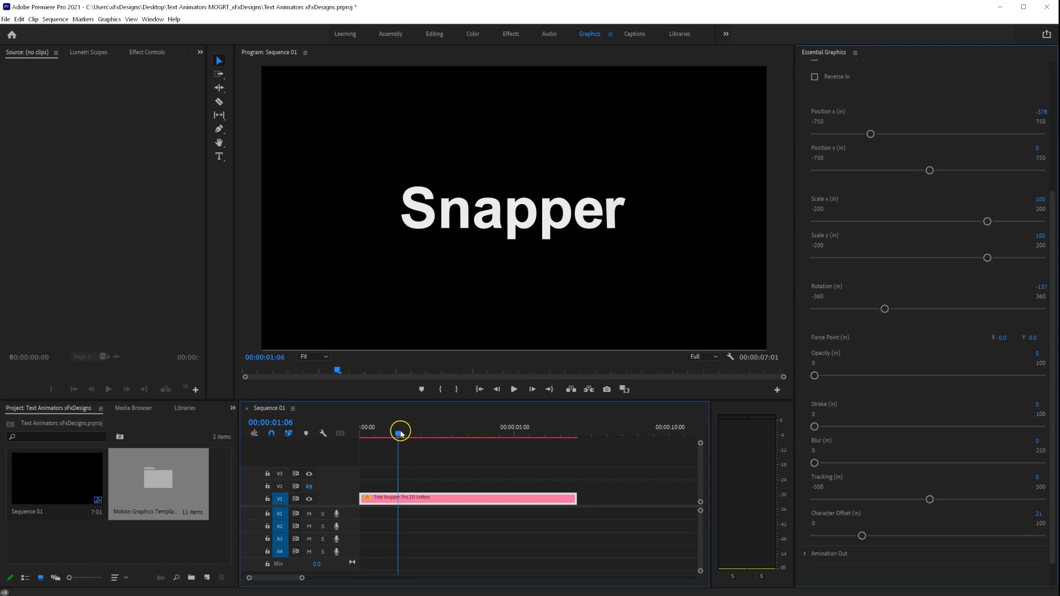
pyautogui.press('Home')
pyautogui.press('space')
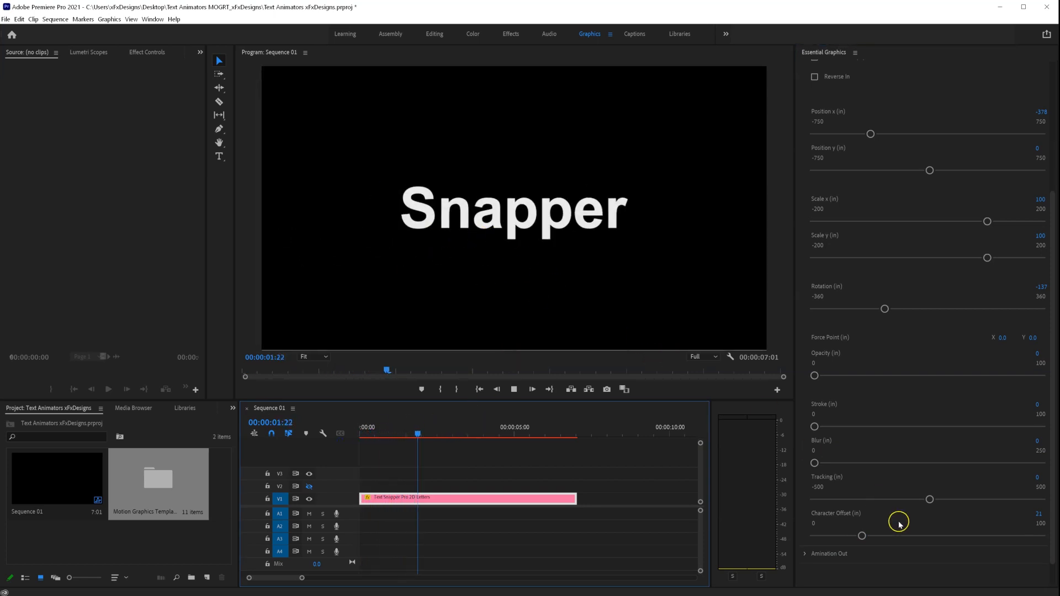
pyautogui.moveTo(1040, 512); pyautogui.dragTo(998, 519)
# - In the Animation Out settings, set Position x (out) to about 378 and play the letters' exit
pyautogui.scroll(1, 819, 118)
pyautogui.scroll(2, 818, 113)
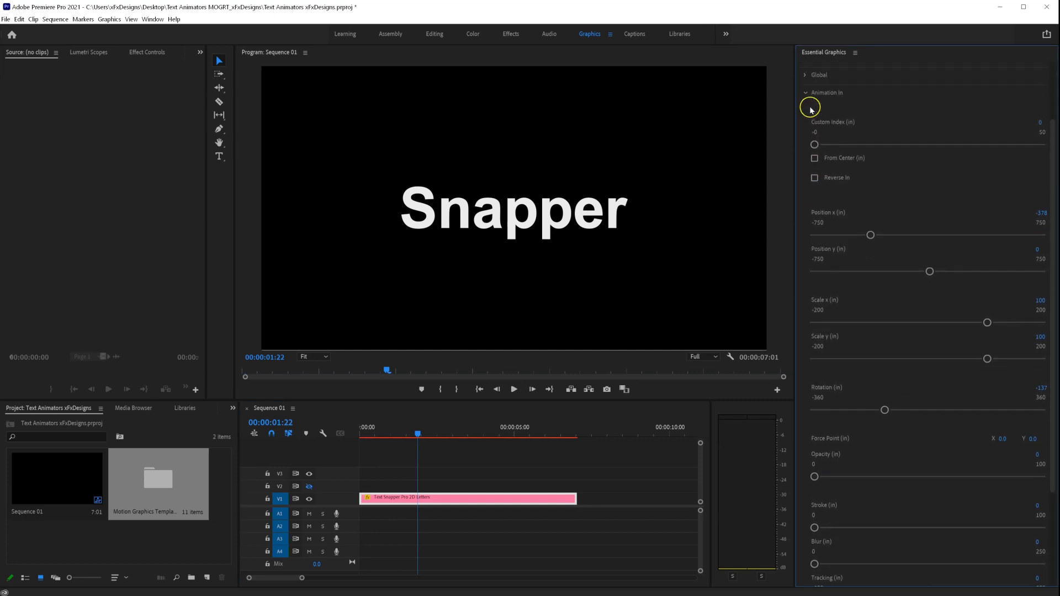
pyautogui.click(806, 91)
pyautogui.click(804, 192)
pyautogui.moveTo(419, 434); pyautogui.dragTo(563, 441)
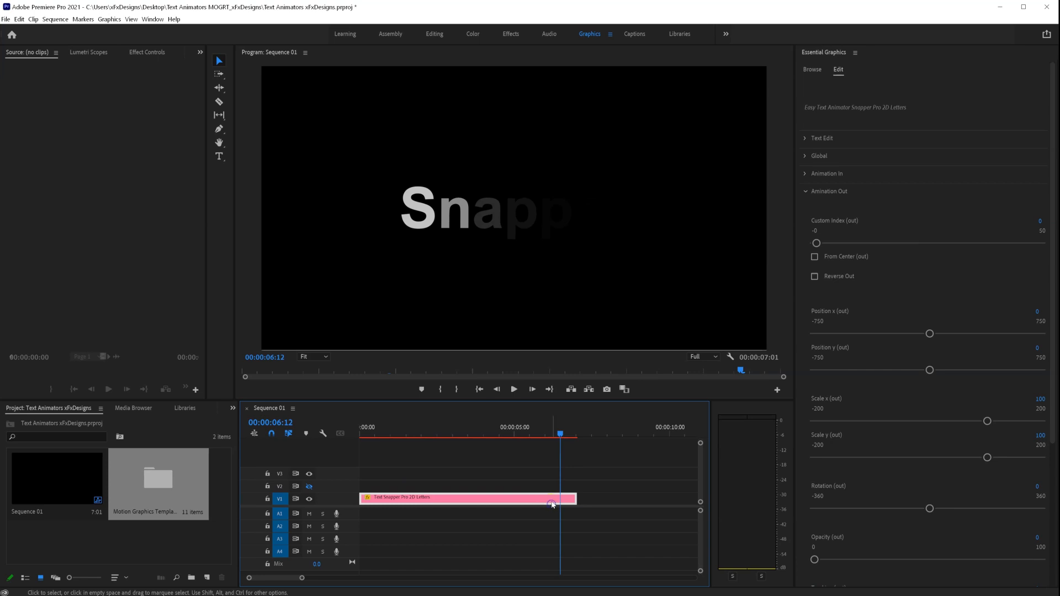
pyautogui.moveTo(930, 333); pyautogui.dragTo(985, 335)
pyautogui.moveTo(555, 430); pyautogui.dragTo(531, 431)
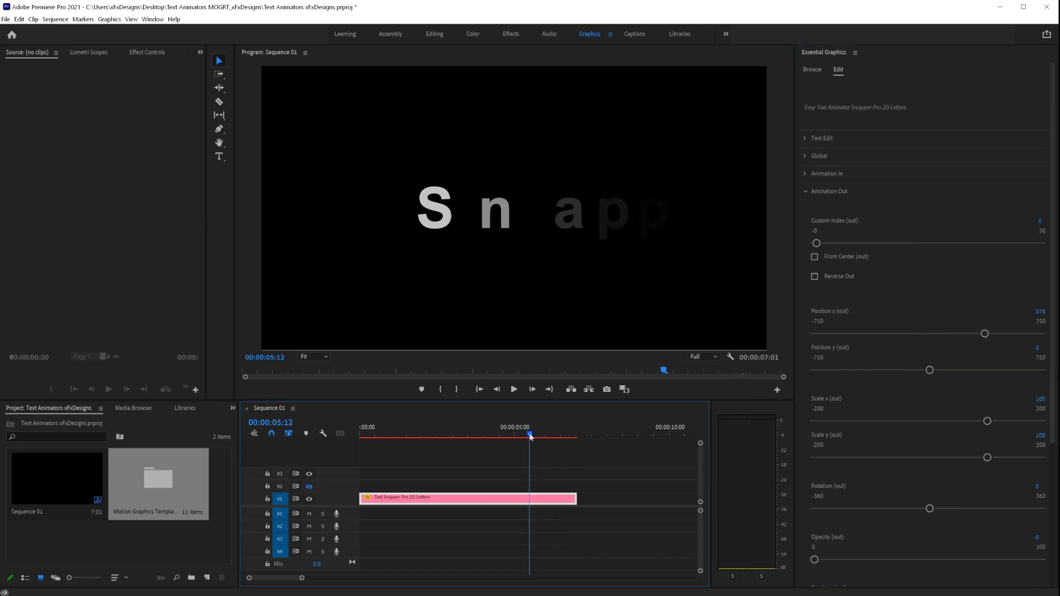
pyautogui.press('space')
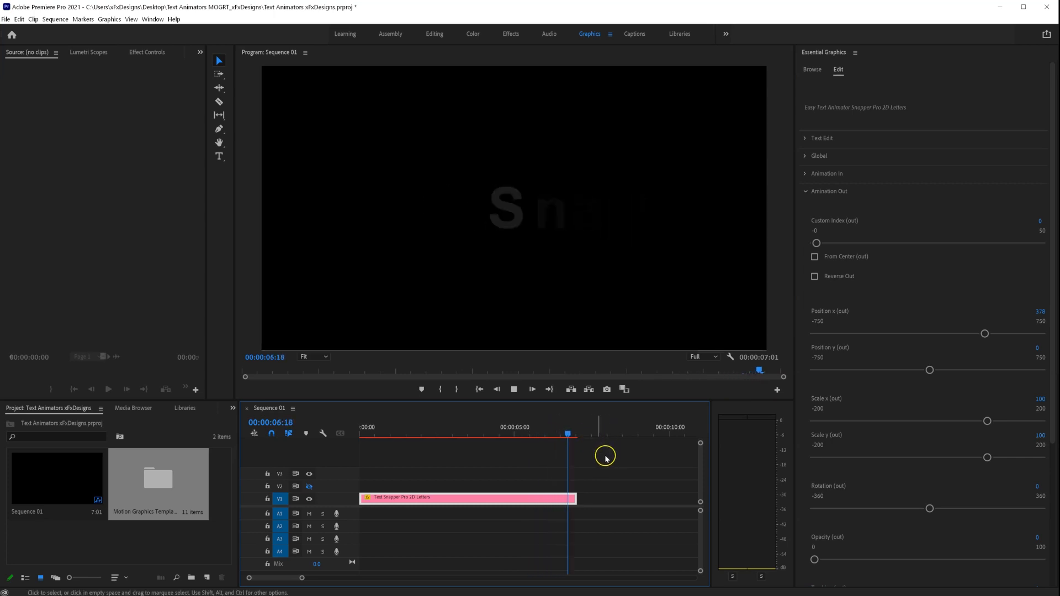
pyautogui.moveTo(568, 434)
pyautogui.mouseDown()
pyautogui.moveTo(551, 436)
pyautogui.moveTo(560, 439)
pyautogui.mouseUp()
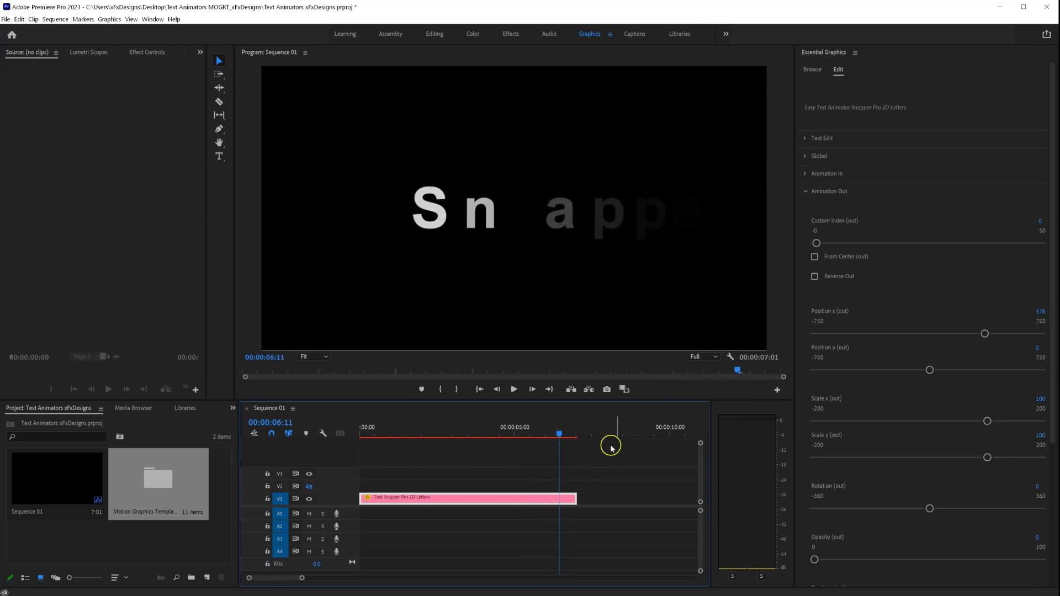
# - Enable Reverse Out for the exit animation and scrub through the letters leaving
pyautogui.click(815, 277)
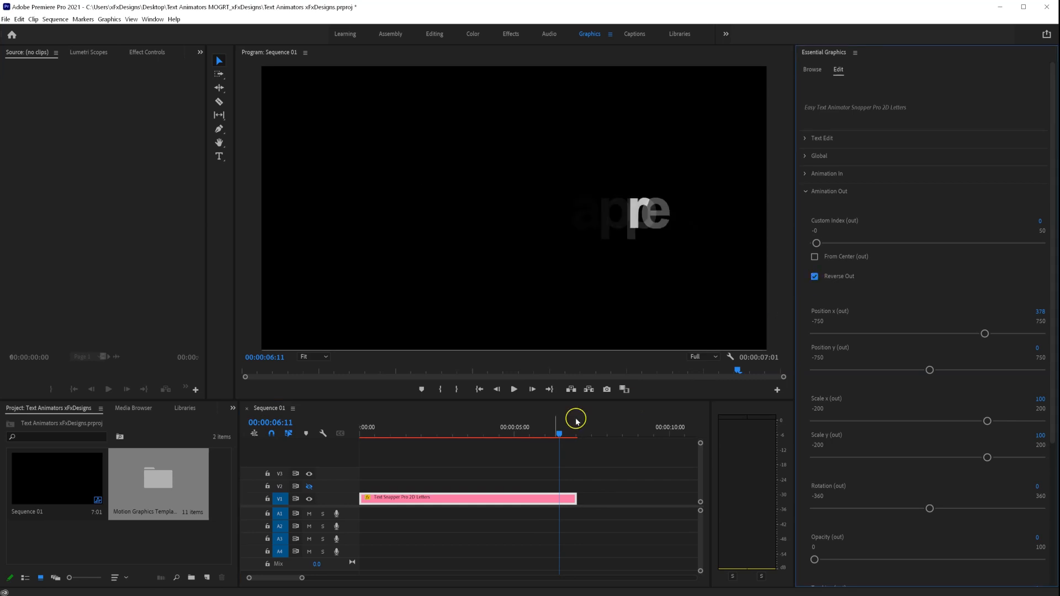
pyautogui.click(533, 433)
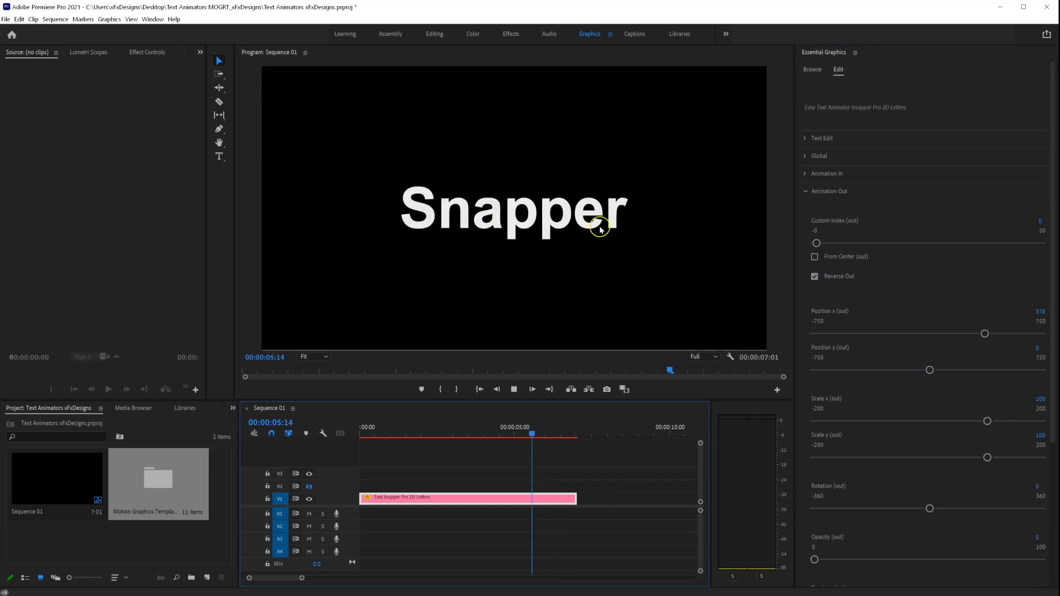
pyautogui.click(535, 433)
pyautogui.moveTo(534, 433); pyautogui.dragTo(549, 432)
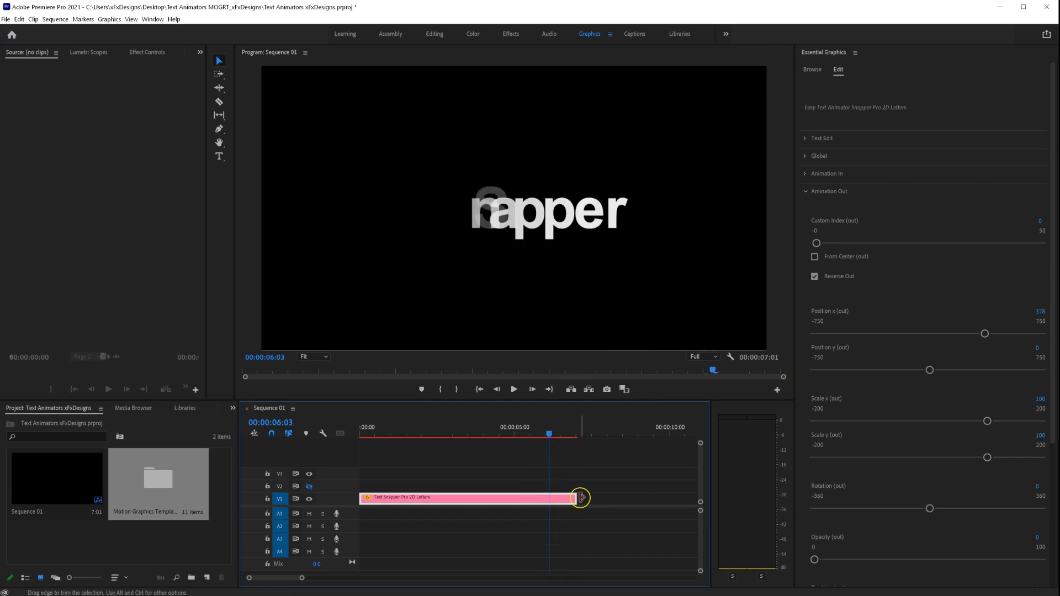
# - Extend the title clip's end to about 00:00:10:04 and preview its intro and the stretch before its exit
pyautogui.moveTo(576, 499); pyautogui.dragTo(674, 498)
pyautogui.moveTo(549, 435); pyautogui.dragTo(338, 525)
pyautogui.press('space')
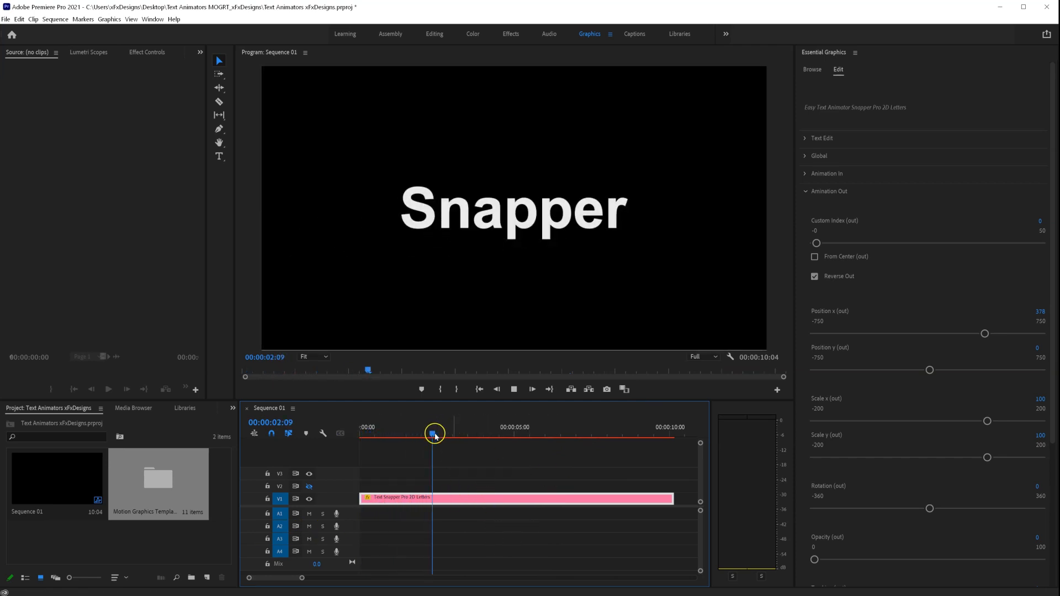
pyautogui.moveTo(432, 434); pyautogui.dragTo(636, 439)
pyautogui.press('space')
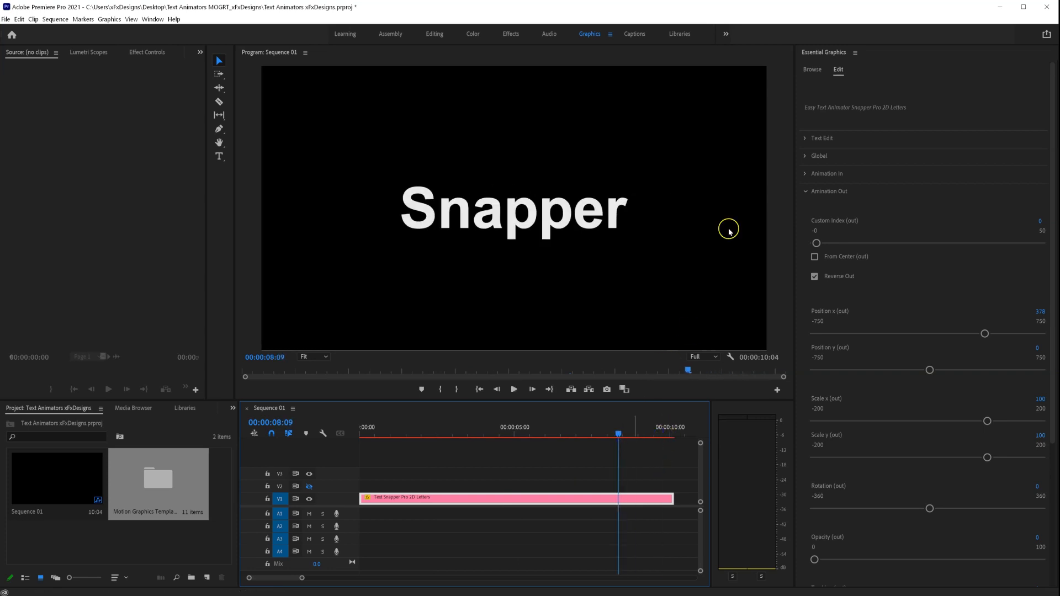
# - Collapse the Animation Out settings and delete the Text Snapper Pro 2D Letters clip from the timeline
pyautogui.click(806, 192)
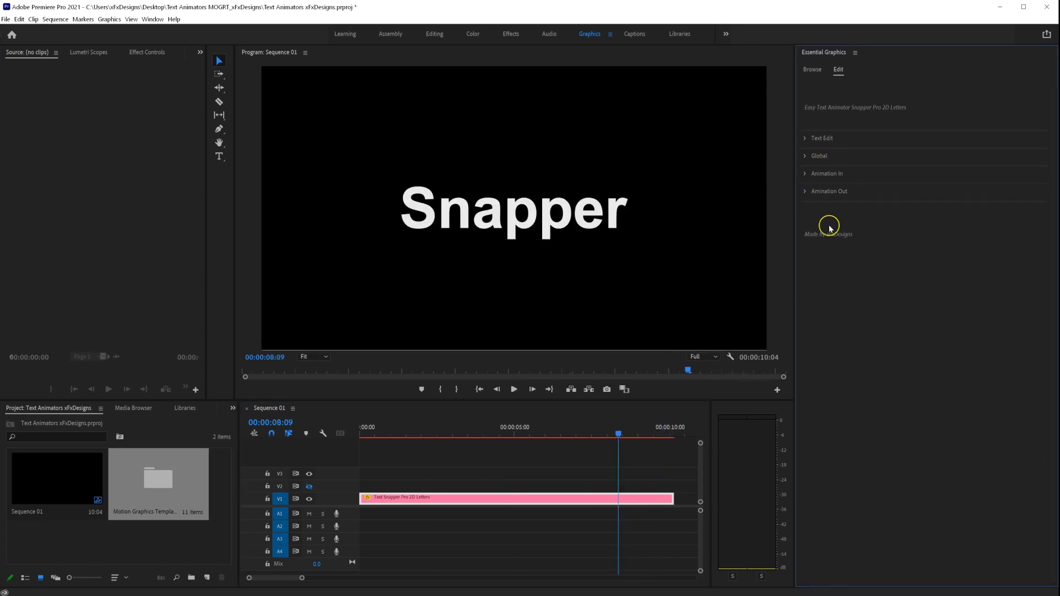
pyautogui.click(424, 499)
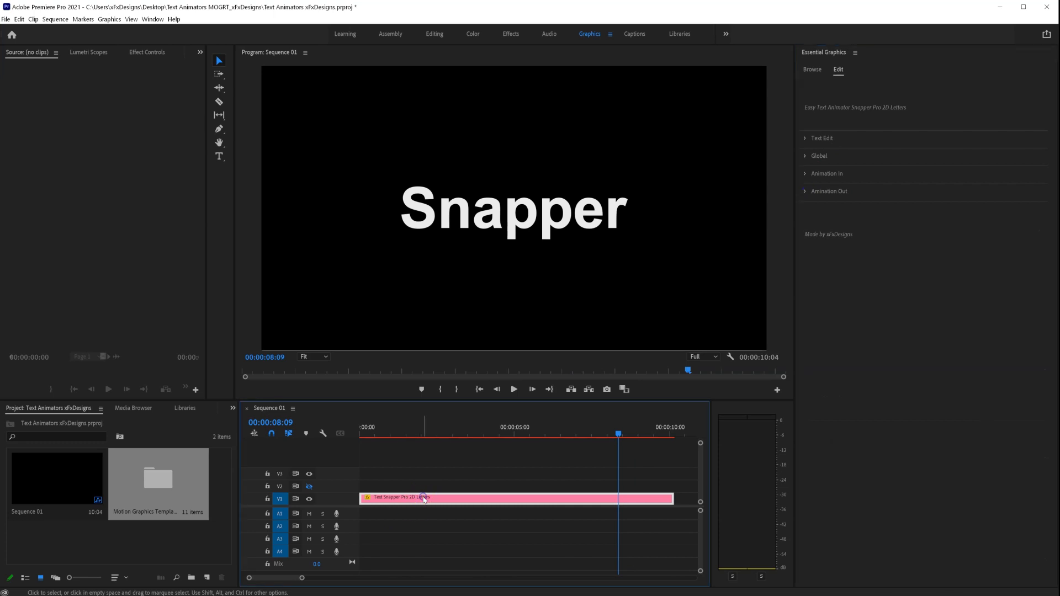
pyautogui.press('Delete')
# - Place the Text Snapper Pro 2D Letters Bonus template at the start of V1 and preview it at 00:00:03:00
pyautogui.click(819, 70)
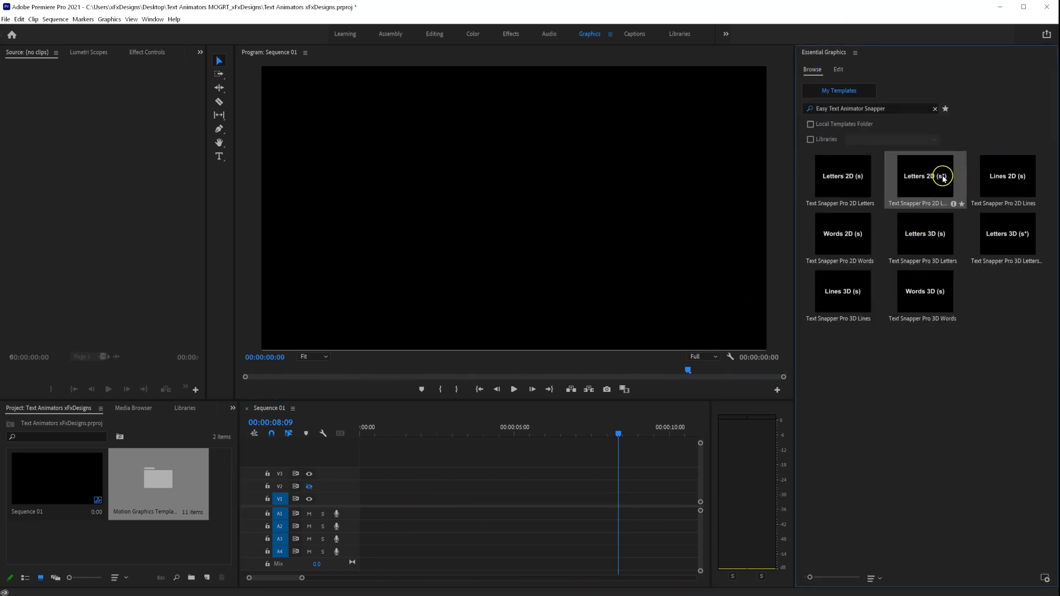
pyautogui.moveTo(658, 312); pyautogui.dragTo(469, 498)
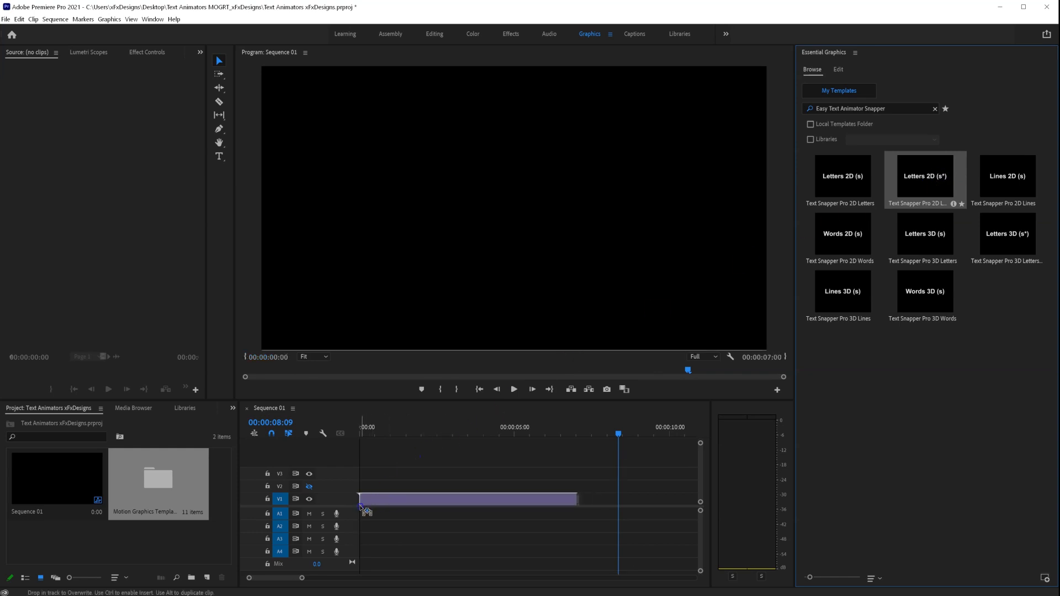
pyautogui.click(471, 433)
pyautogui.moveTo(471, 433); pyautogui.dragTo(452, 433)
pyautogui.click(456, 499)
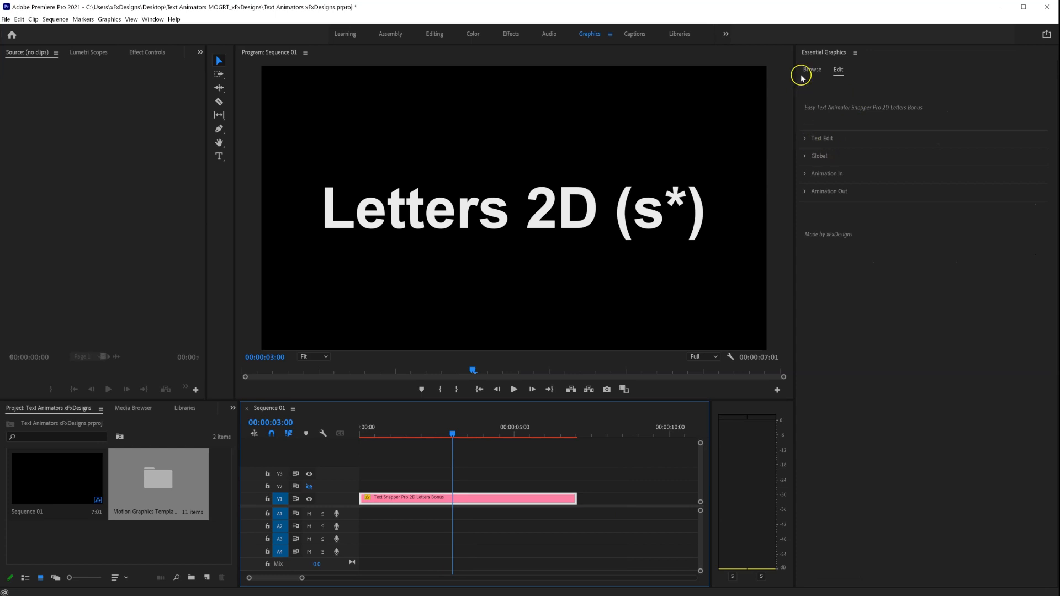
# - Set the Bonus clip's Rotation (in) to about -87 and play its intro from the start
pyautogui.click(804, 179)
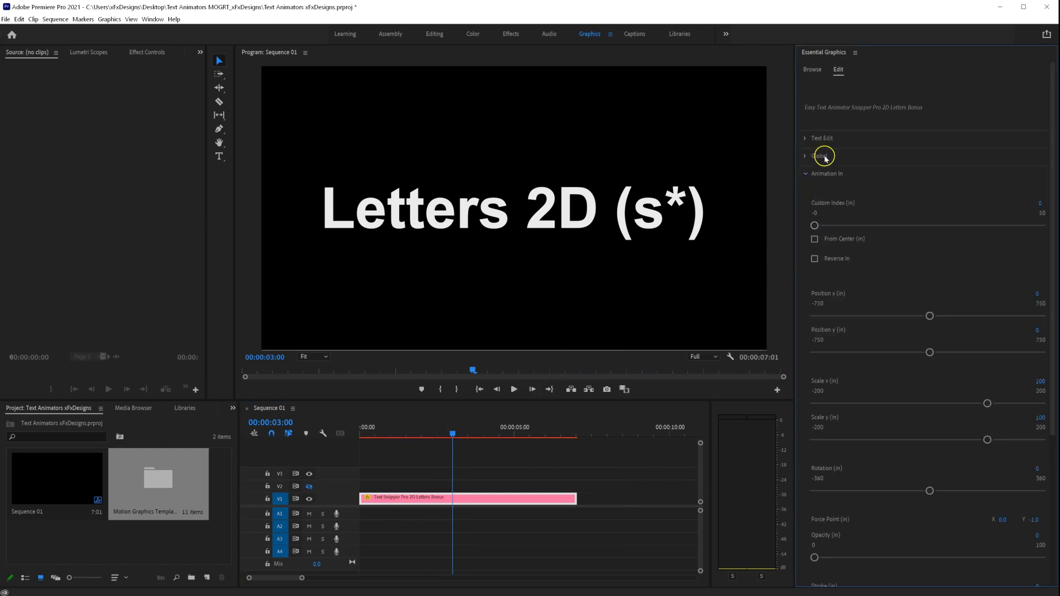
pyautogui.moveTo(448, 434); pyautogui.dragTo(397, 437)
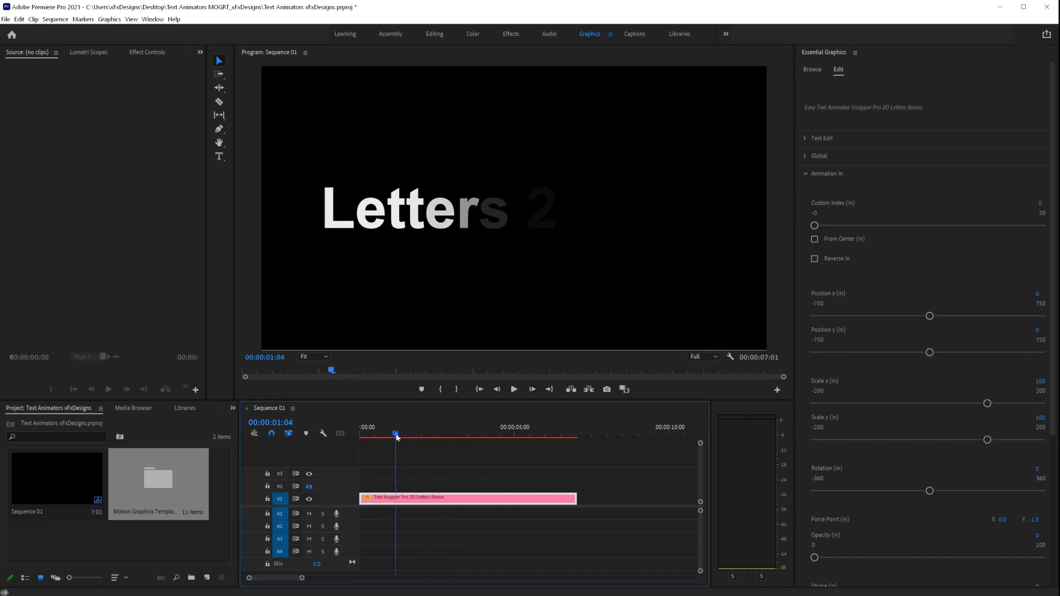
pyautogui.scroll(-4, 916, 393)
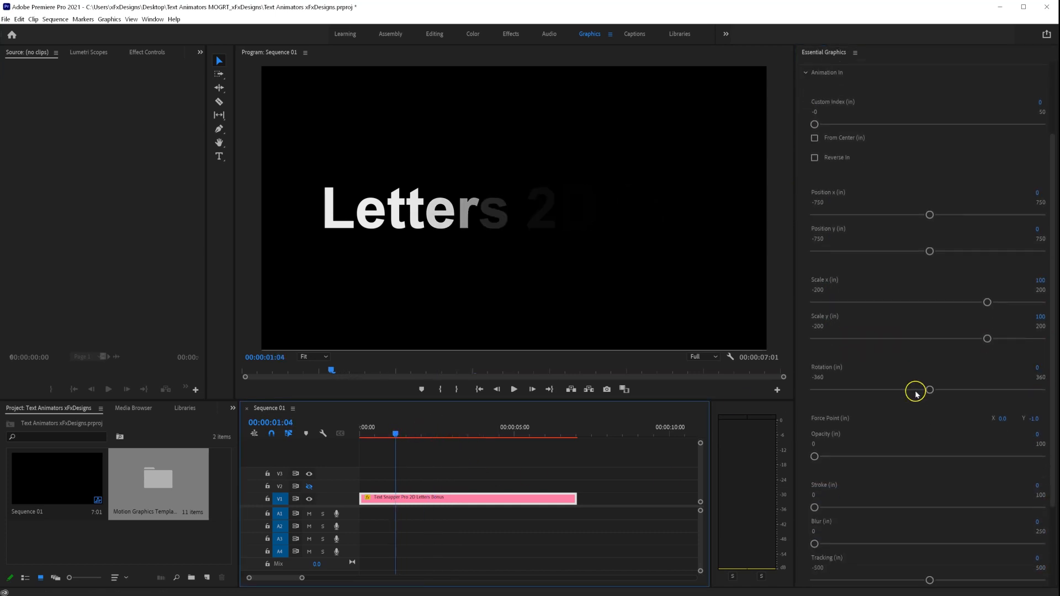
pyautogui.moveTo(931, 390); pyautogui.dragTo(900, 390)
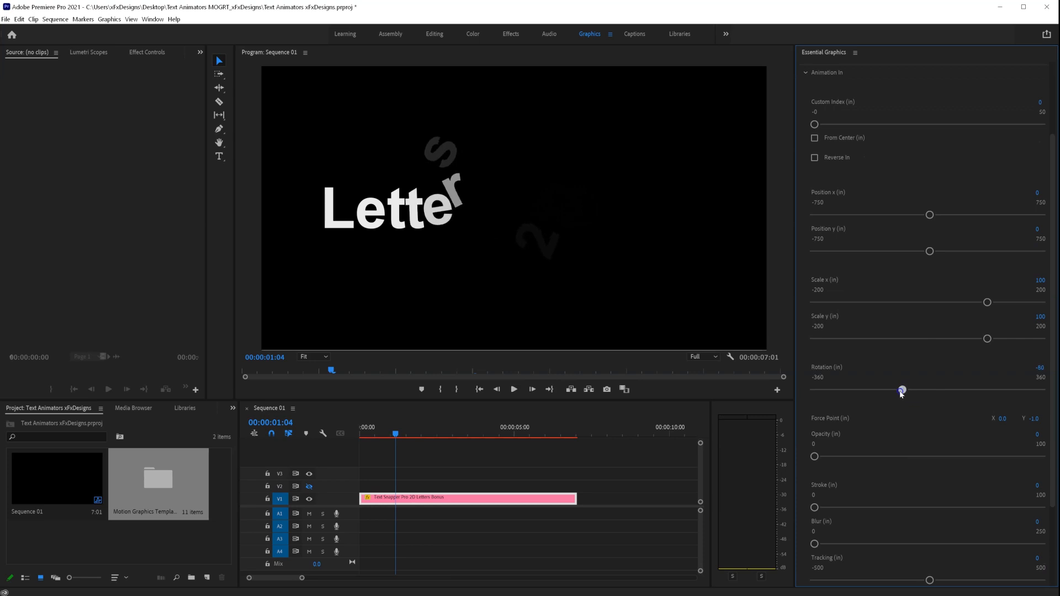
pyautogui.moveTo(388, 435); pyautogui.dragTo(358, 435)
pyautogui.press('space')
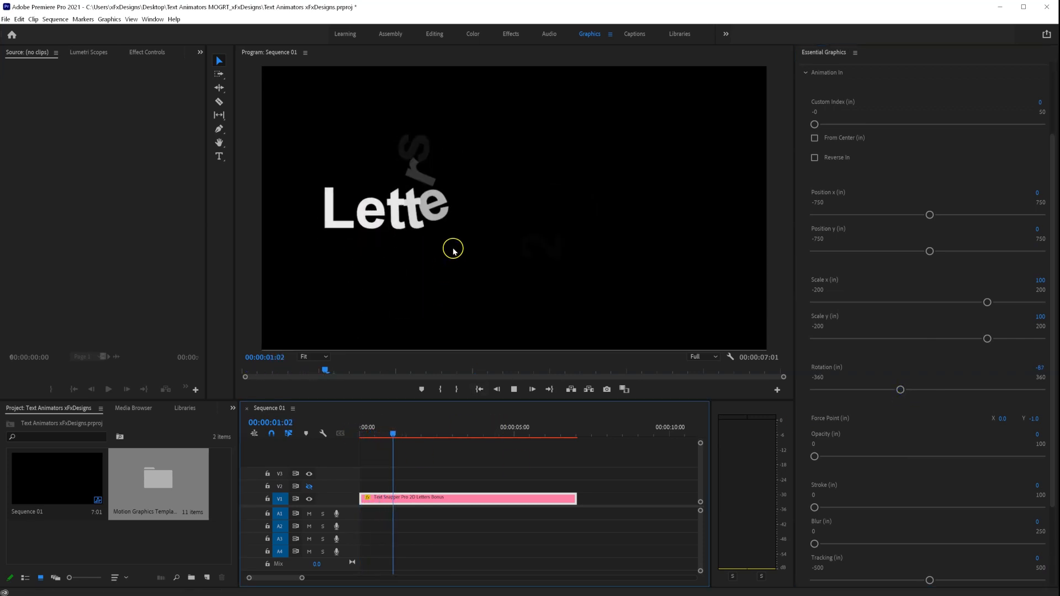
pyautogui.moveTo(421, 434); pyautogui.dragTo(397, 434)
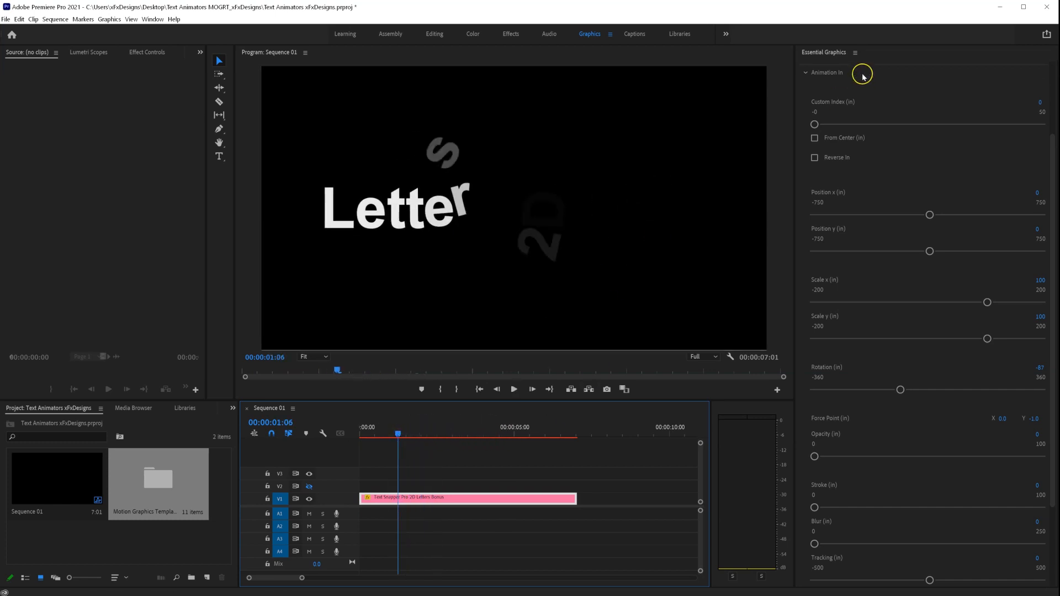
# - Place the Text Snapper Pro 2D Letters template on V2 above the Bonus clip, hiding V1 and showing V2
pyautogui.scroll(5, 833, 133)
pyautogui.click(811, 69)
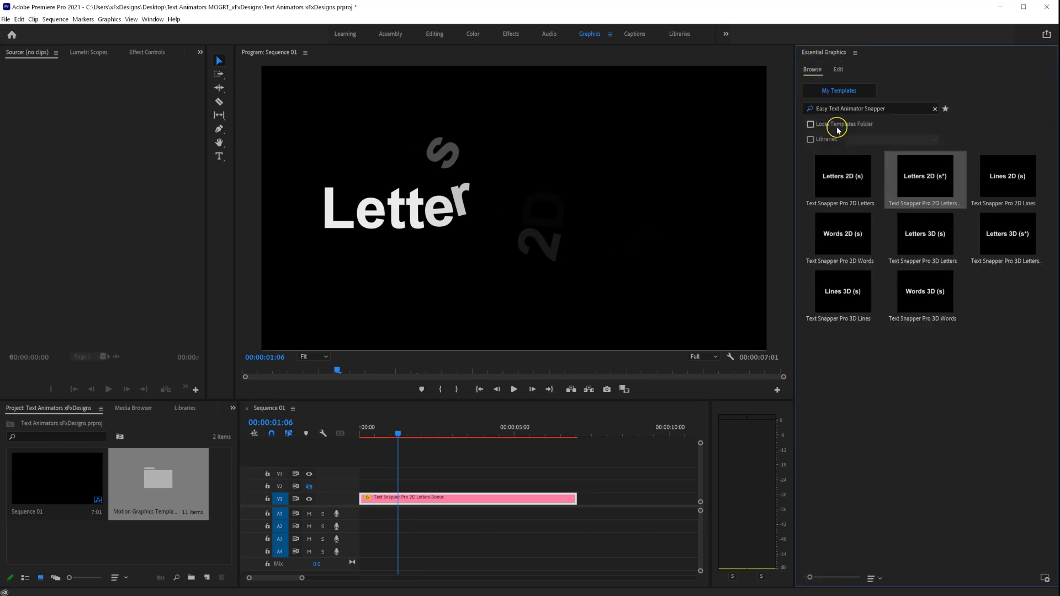
pyautogui.moveTo(853, 179); pyautogui.dragTo(286, 501)
pyautogui.click(307, 500)
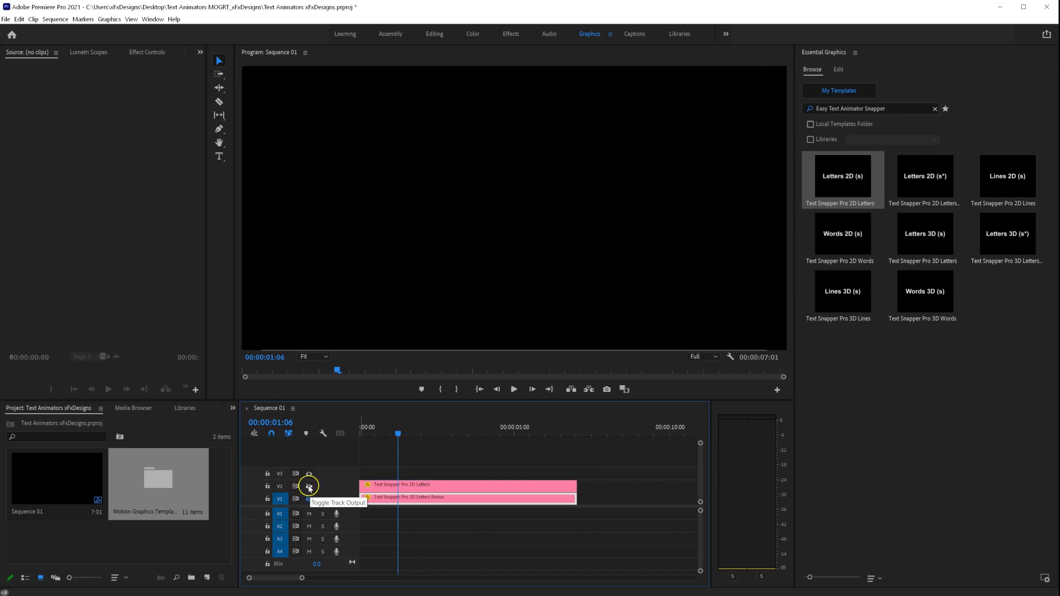
pyautogui.click(309, 487)
# - Set the V2 2D Letters clip's Rotation (in) to about -148 and play its intro from the start
pyautogui.click(414, 486)
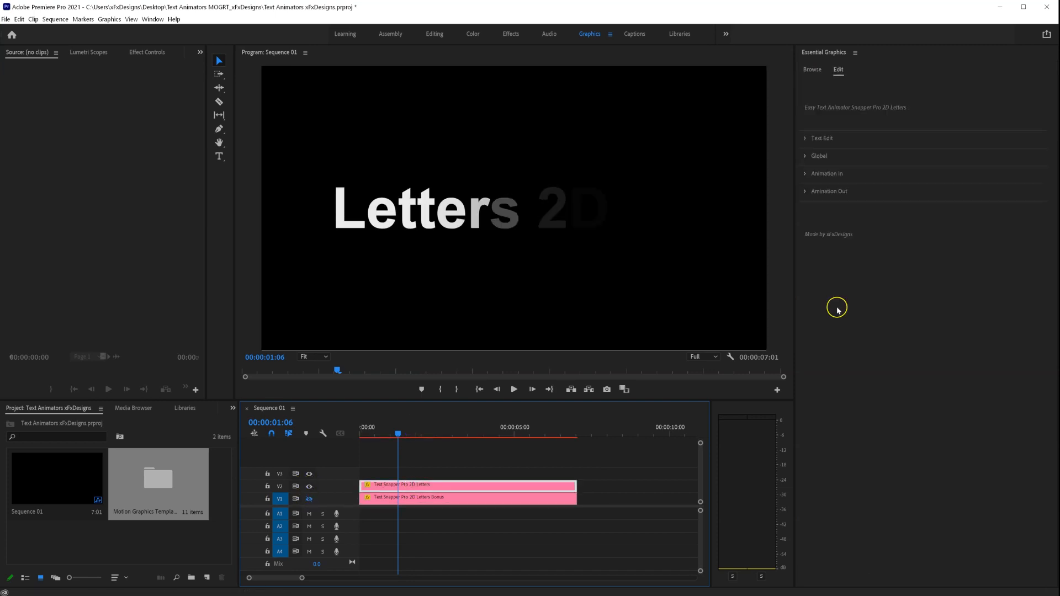
pyautogui.click(806, 175)
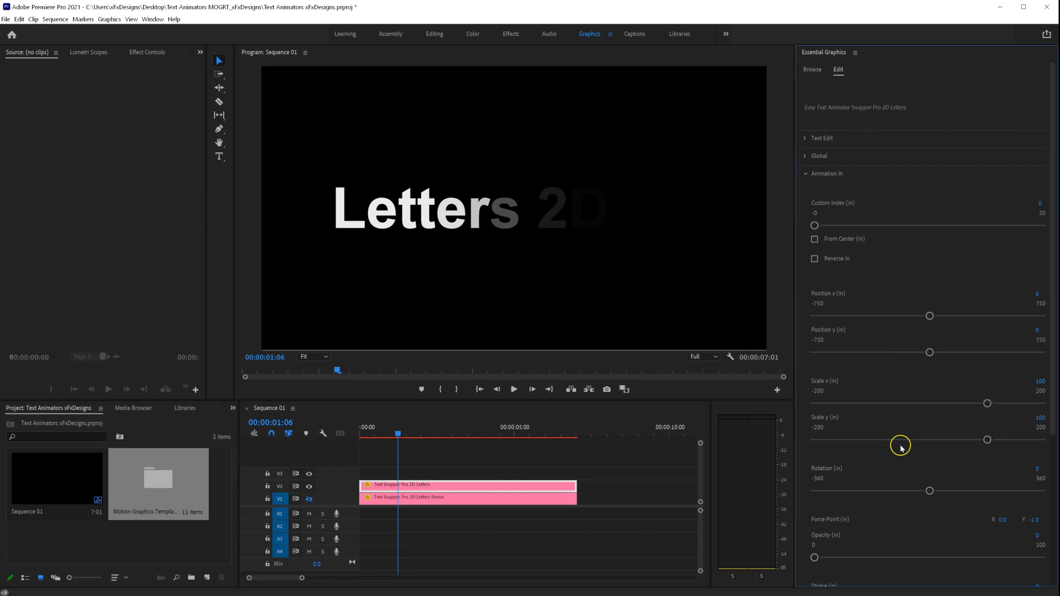
pyautogui.moveTo(927, 494); pyautogui.dragTo(881, 493)
pyautogui.moveTo(398, 434); pyautogui.dragTo(360, 437)
pyautogui.press('space')
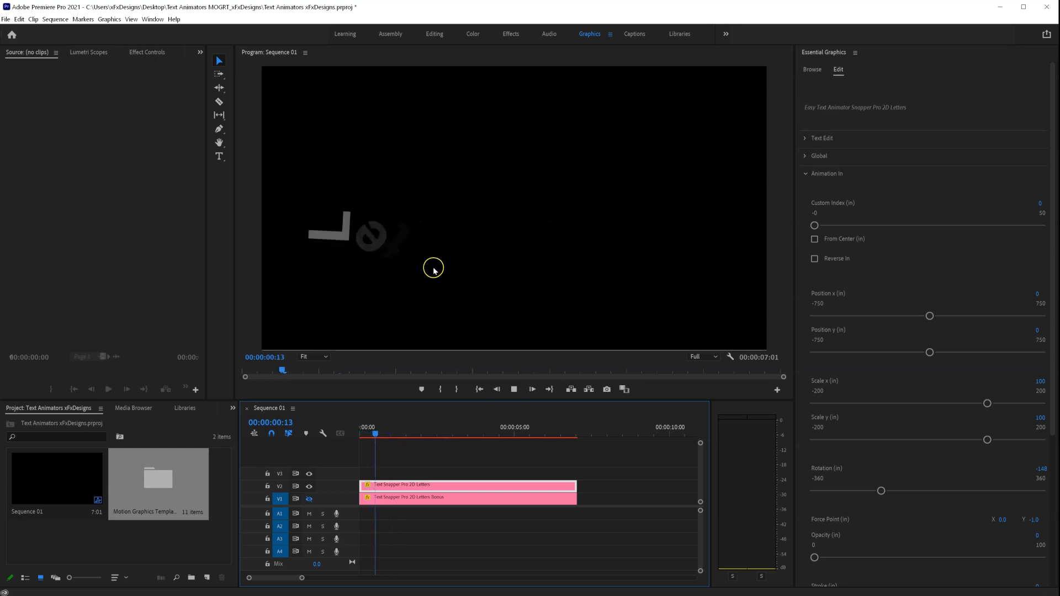
# - Hide V2 and show V1, play the Bonus clip's intro from the start for comparison, and select that clip
pyautogui.click(309, 488)
pyautogui.click(310, 499)
pyautogui.moveTo(398, 435); pyautogui.dragTo(360, 434)
pyautogui.press('space')
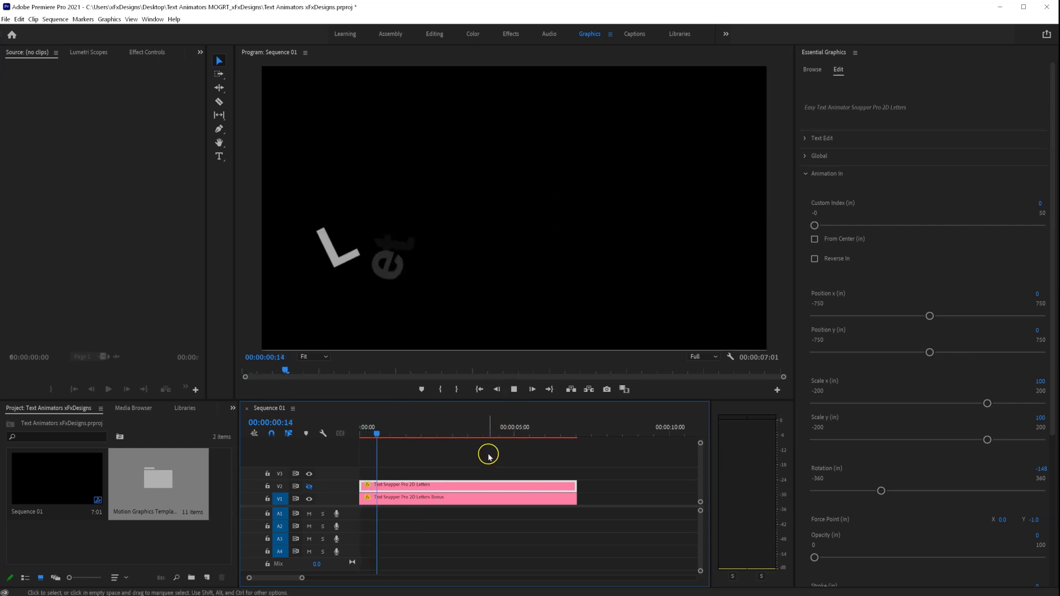
pyautogui.click(533, 498)
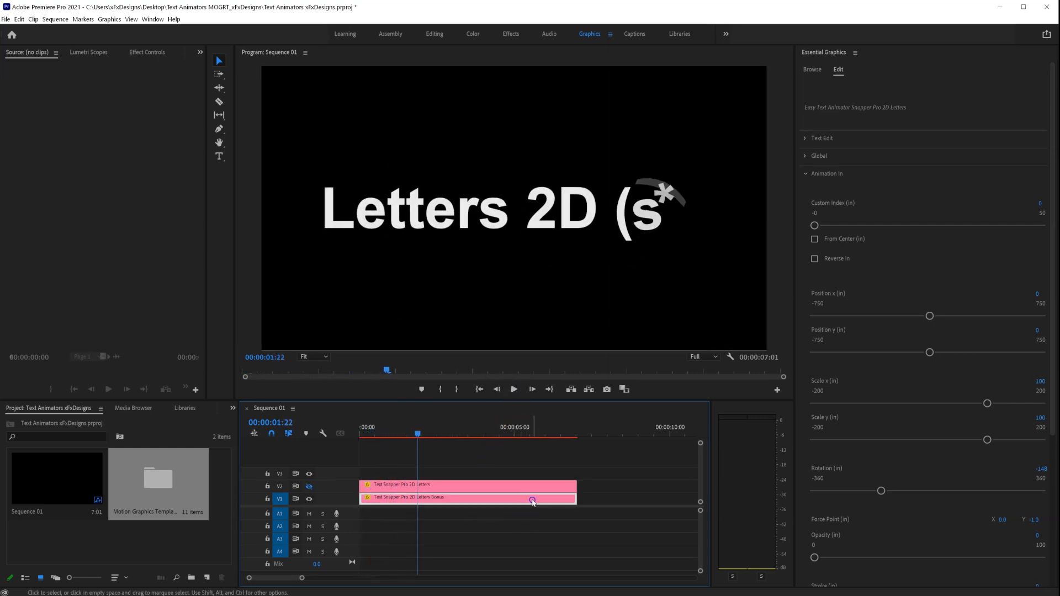
# - Delete the Text Snapper Pro 2D Letters and 2D Letters Bonus clips from the timeline
pyautogui.press('Delete')
pyautogui.click(531, 489)
pyautogui.press('Delete')
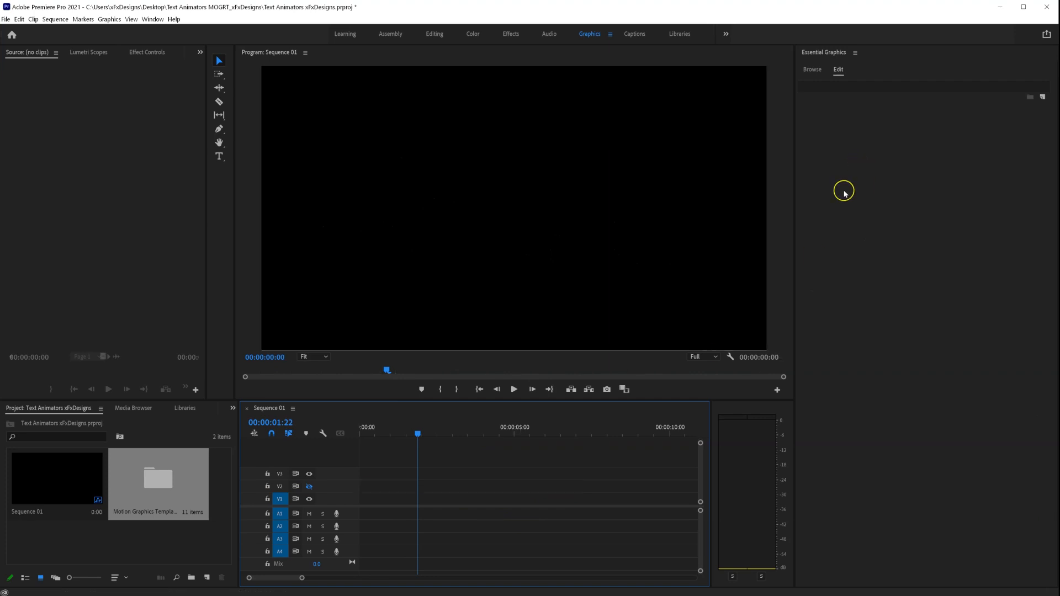
# - Place the Text Snapper Pro 3D Words template at the start of V1 and preview its default intro
pyautogui.click(869, 37)
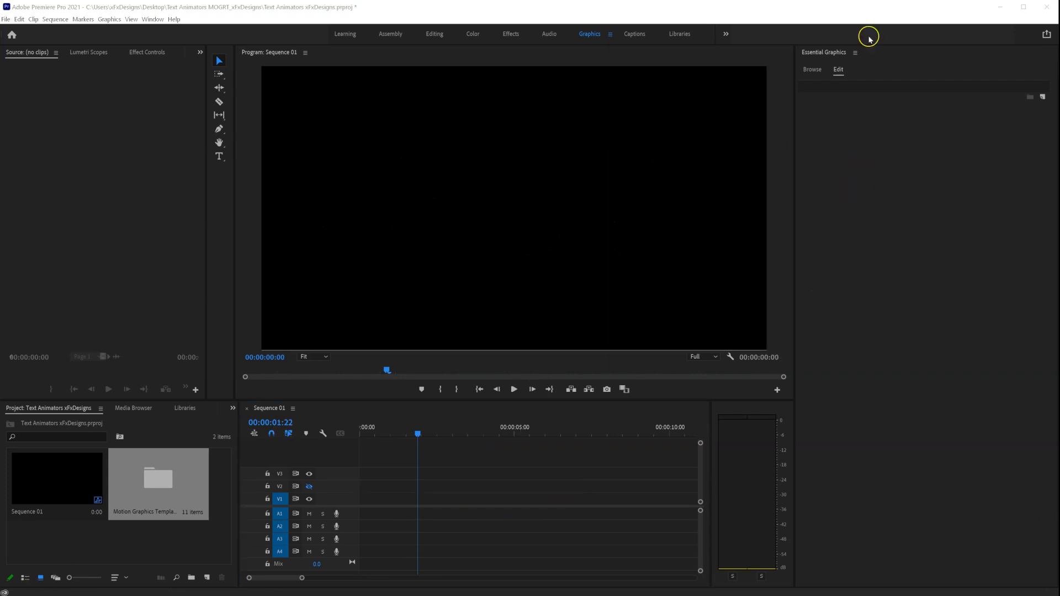
pyautogui.click(816, 71)
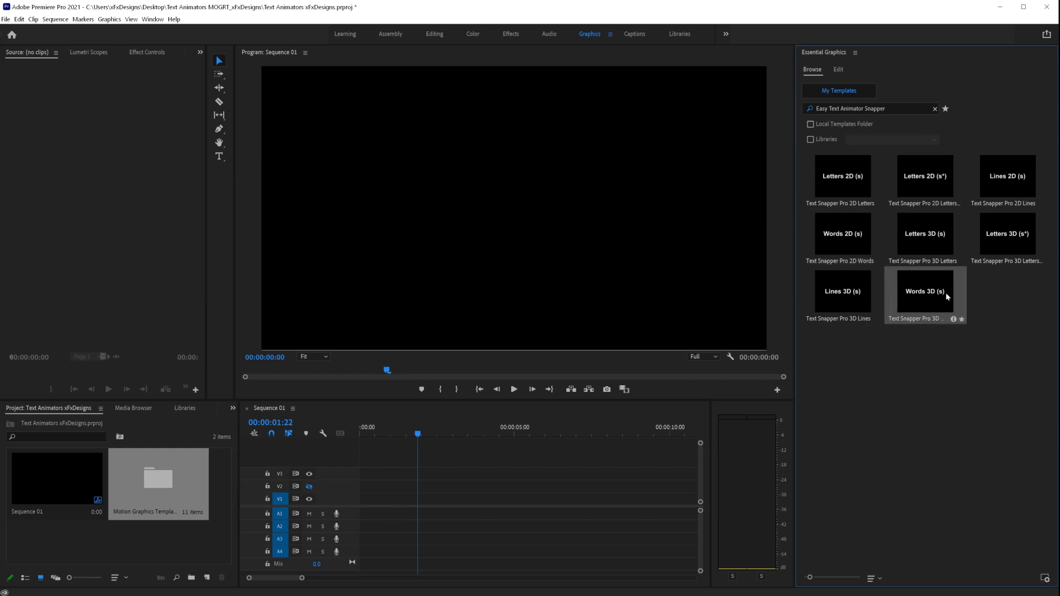
pyautogui.moveTo(926, 287); pyautogui.dragTo(374, 498)
pyautogui.moveTo(414, 428); pyautogui.dragTo(384, 439)
pyautogui.press('space')
pyautogui.press('space')
# - Set the 3D Words clip's Position z (in) to 2000 and play its intro from the start
pyautogui.click(869, 94)
pyautogui.click(840, 70)
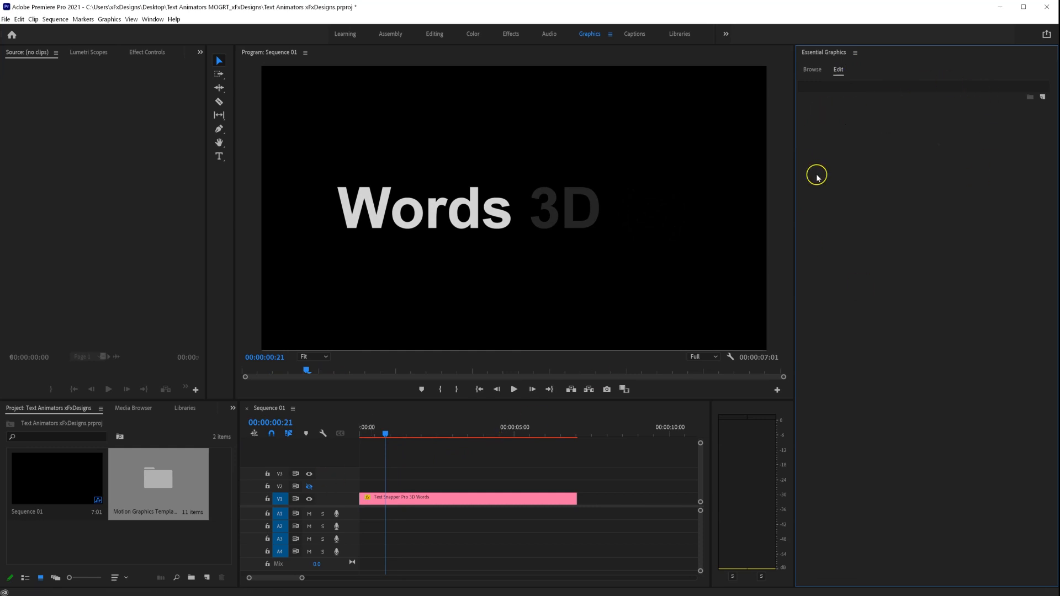
pyautogui.click(419, 498)
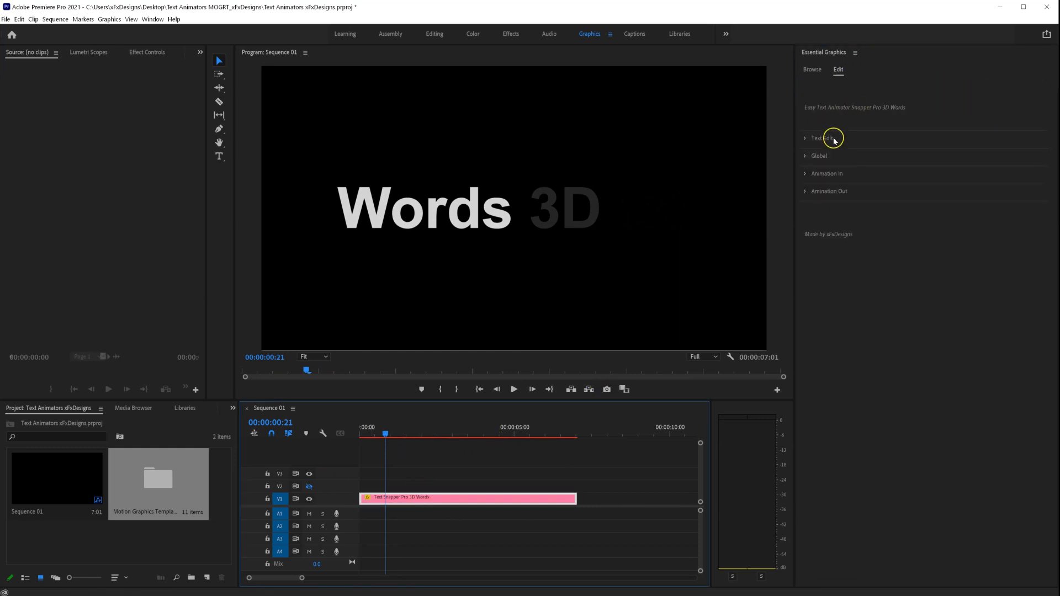
pyautogui.click(805, 175)
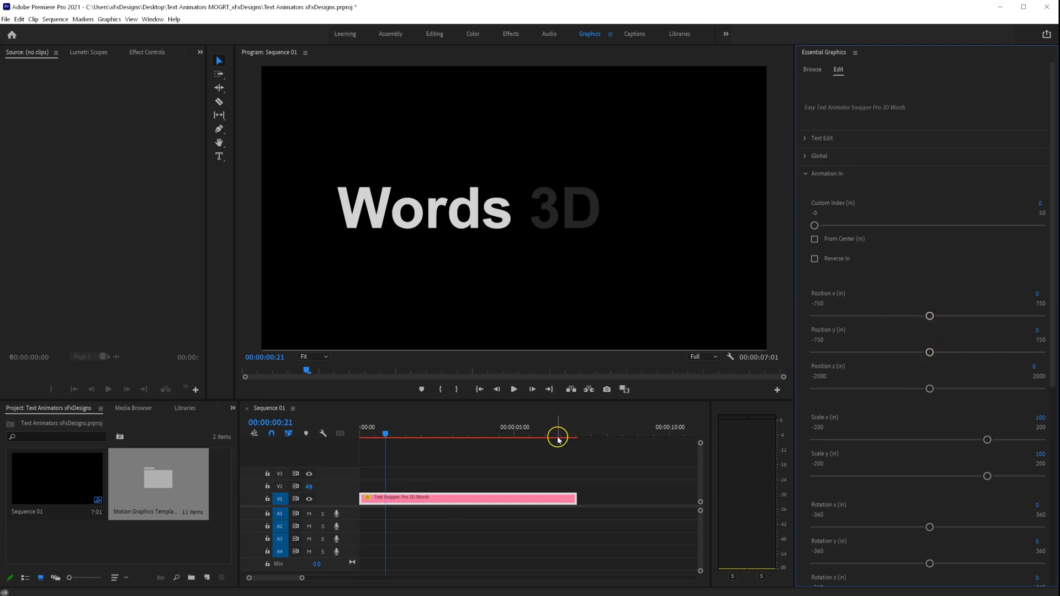
pyautogui.click(385, 431)
pyautogui.moveTo(931, 352); pyautogui.dragTo(958, 355)
pyautogui.hotkey('ctrl', 'z')
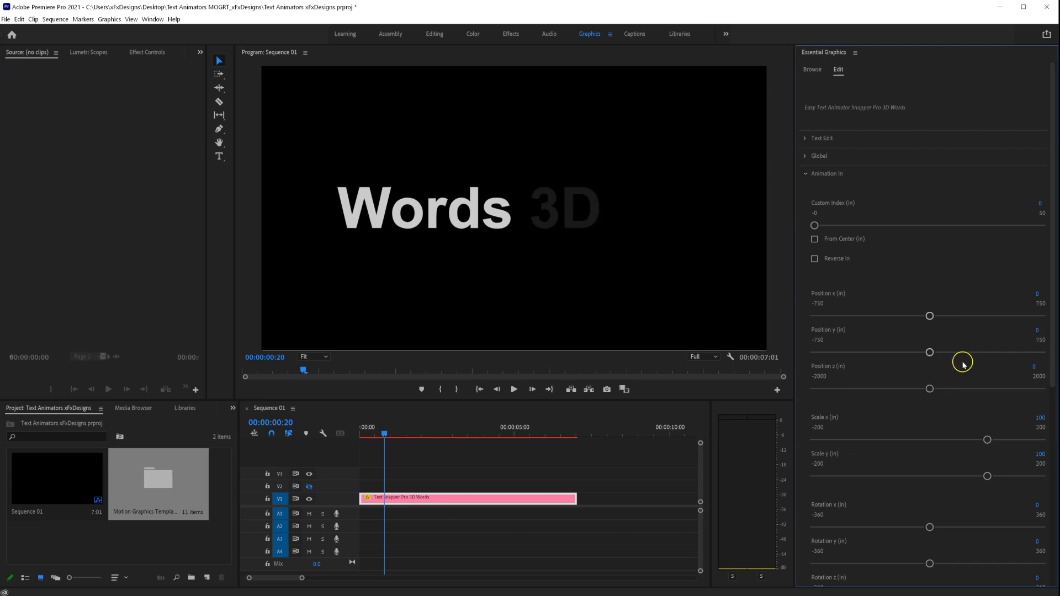
pyautogui.moveTo(937, 393); pyautogui.dragTo(1042, 389)
pyautogui.moveTo(383, 433); pyautogui.dragTo(360, 433)
pyautogui.press('space')
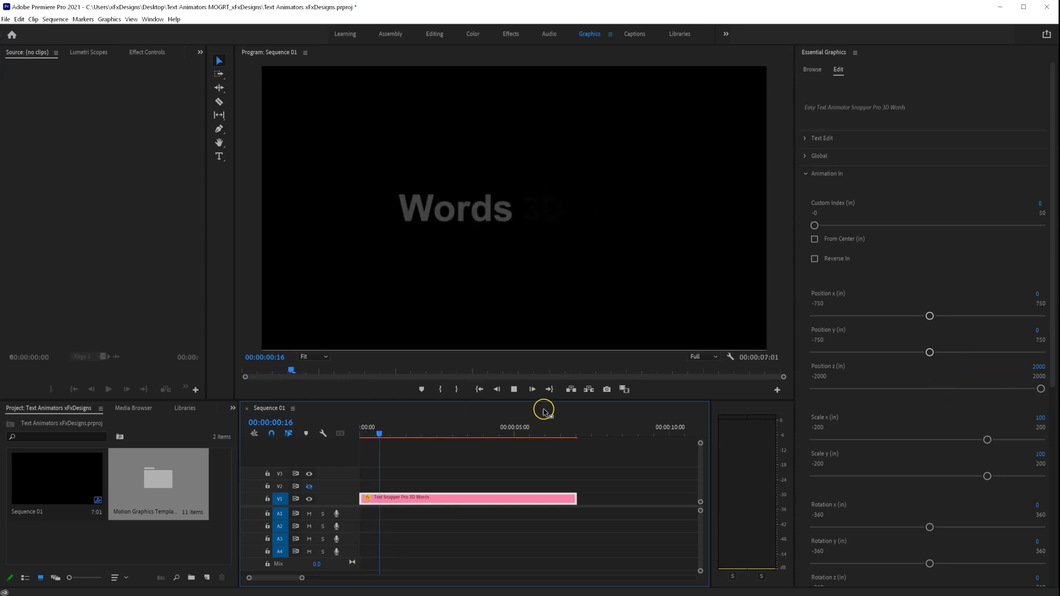
# - Set the 3D Words clip's Rotation (in) to about -125 on x, 68 on y and -31 on z, and play the intro
pyautogui.moveTo(449, 430); pyautogui.dragTo(395, 439)
pyautogui.scroll(-4, 931, 399)
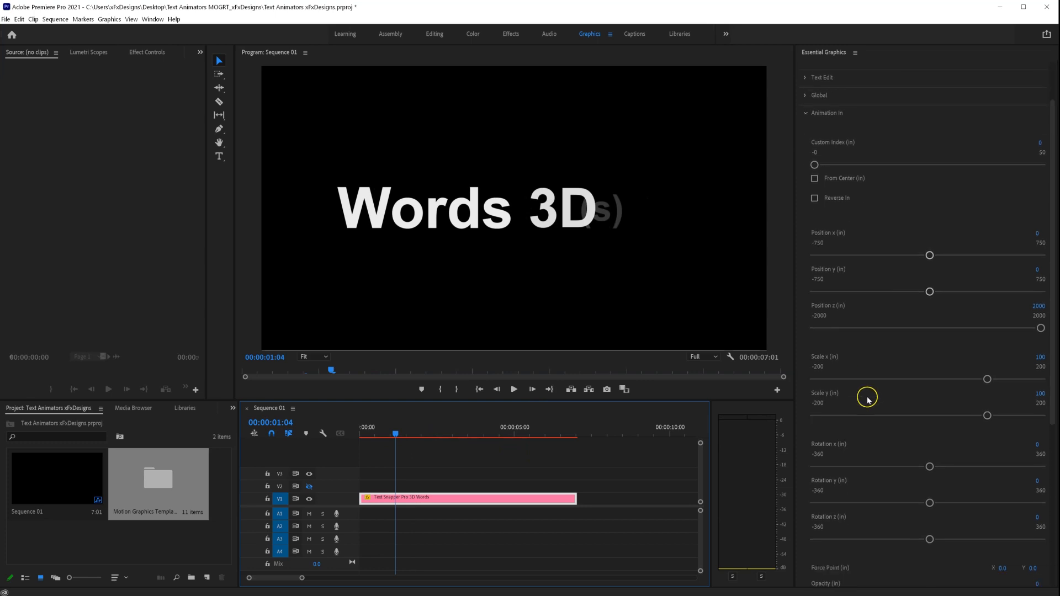
pyautogui.moveTo(933, 436); pyautogui.dragTo(888, 437)
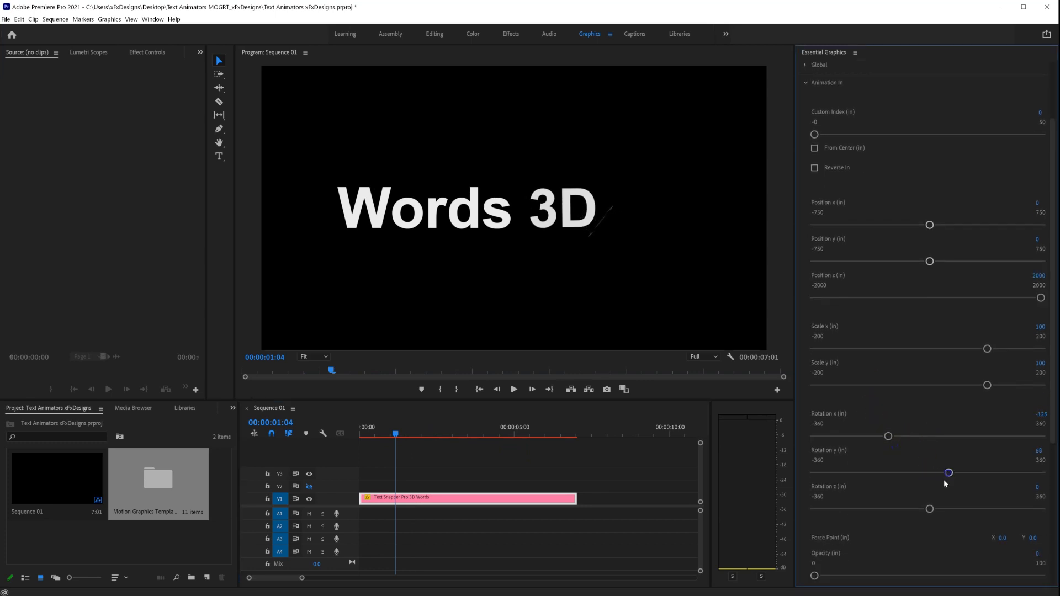
pyautogui.moveTo(929, 511); pyautogui.dragTo(918, 511)
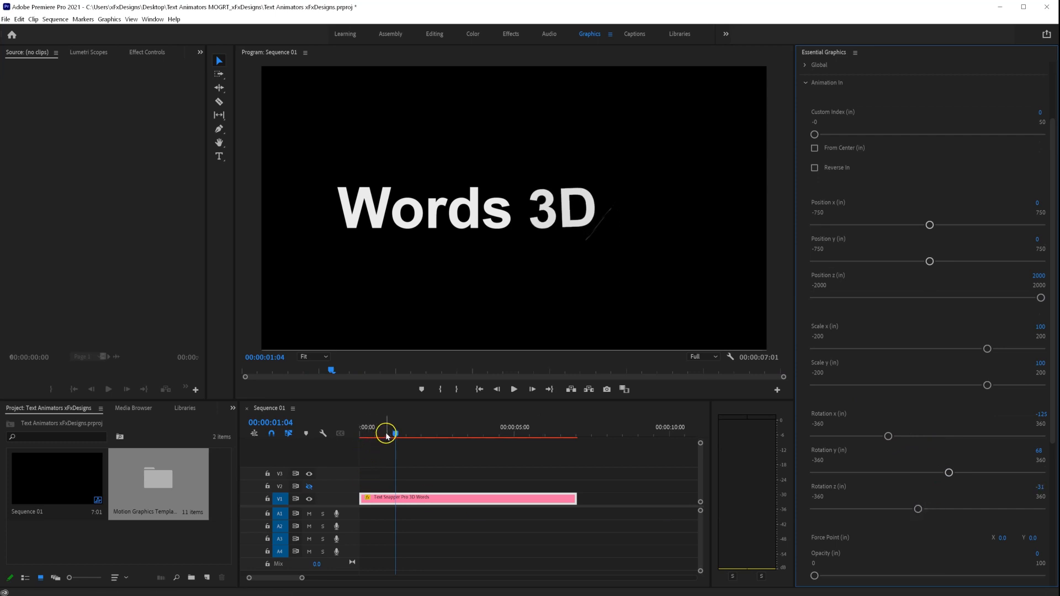
pyautogui.moveTo(388, 436); pyautogui.dragTo(359, 435)
pyautogui.press('space')
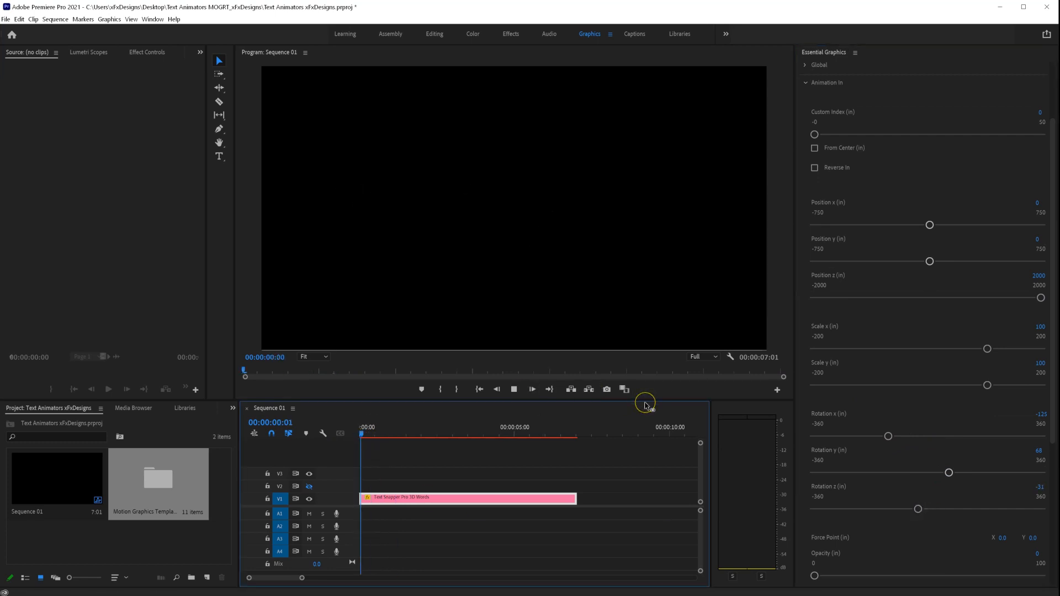
# - Set the 3D Words clip's Blur (in) to about 86 and play its intro from the start
pyautogui.moveTo(404, 435); pyautogui.dragTo(392, 435)
pyautogui.scroll(-2, 927, 508)
pyautogui.scroll(-5, 919, 512)
pyautogui.moveTo(823, 464); pyautogui.dragTo(893, 462)
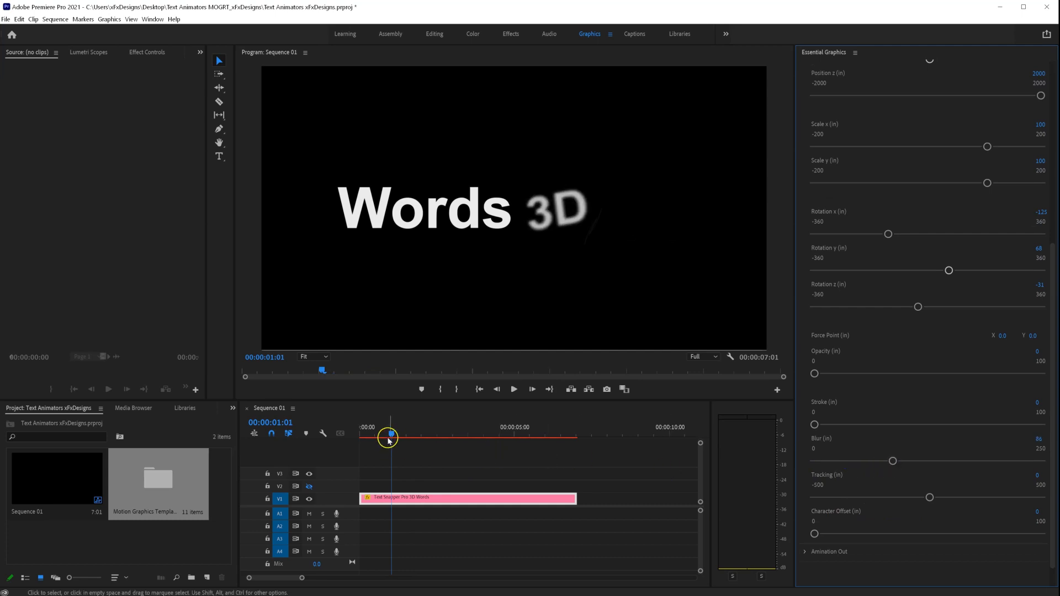
pyautogui.moveTo(390, 436); pyautogui.dragTo(358, 433)
pyautogui.press('space')
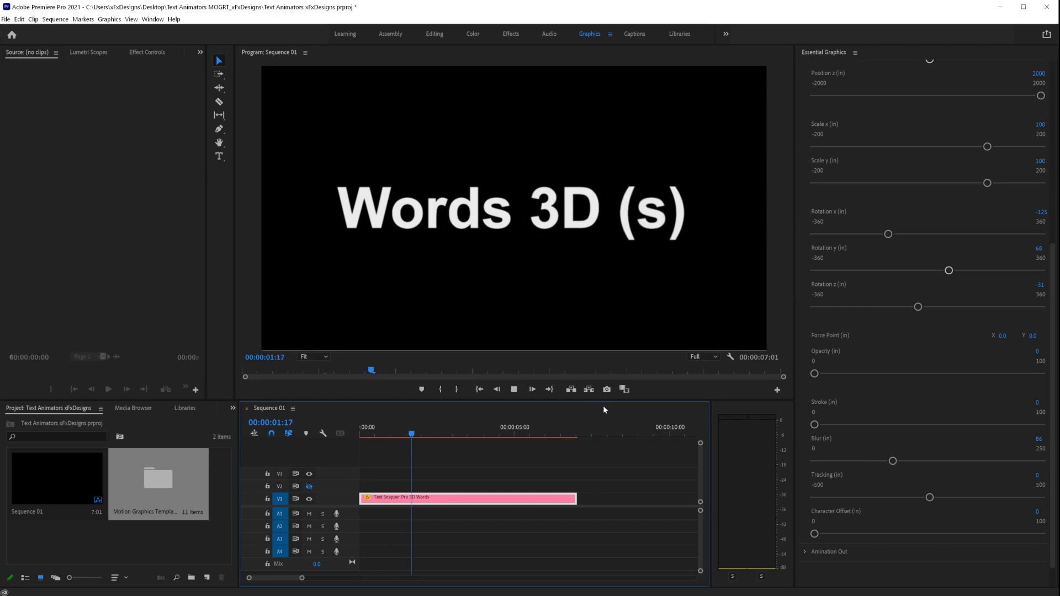
# - Set the 3D Words clip's global Delay to 4 and play its intro from the start
pyautogui.moveTo(401, 434); pyautogui.dragTo(391, 436)
pyautogui.scroll(8, 925, 360)
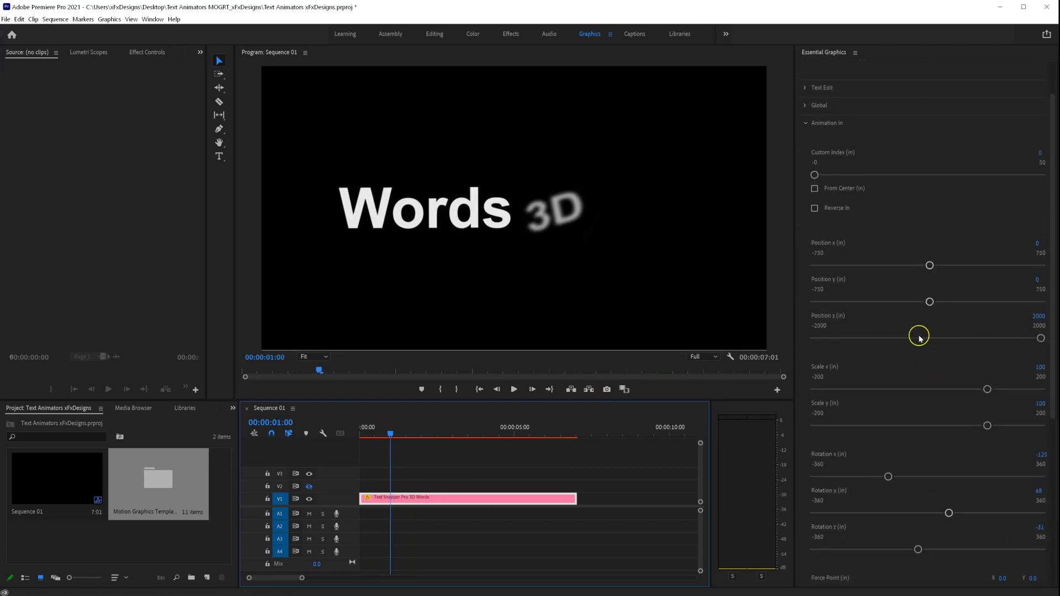
pyautogui.click(805, 122)
pyautogui.click(808, 156)
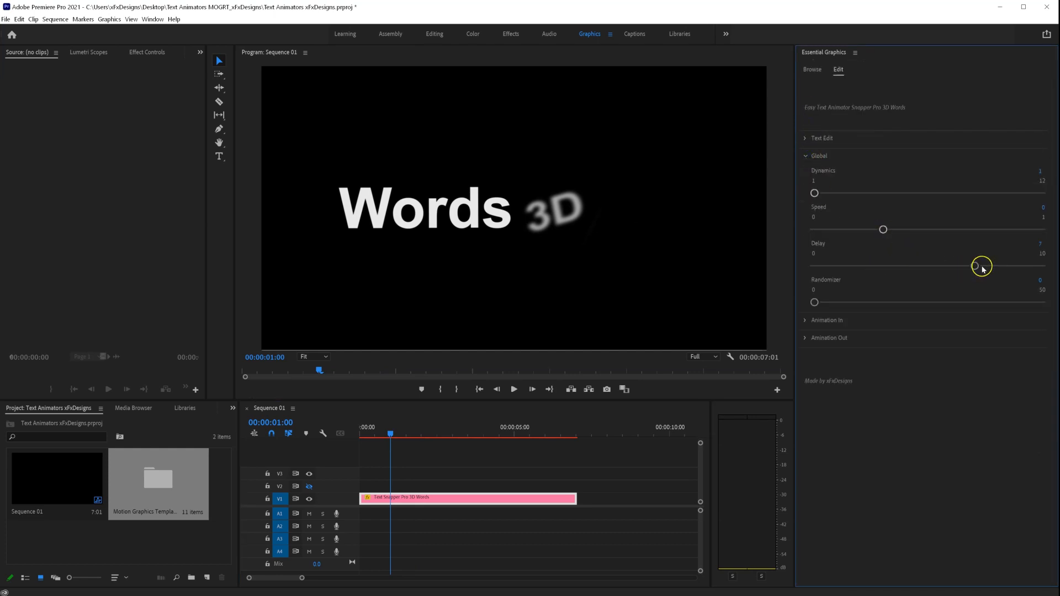
pyautogui.moveTo(976, 267); pyautogui.dragTo(904, 266)
pyautogui.moveTo(388, 434); pyautogui.dragTo(359, 440)
pyautogui.press('space')
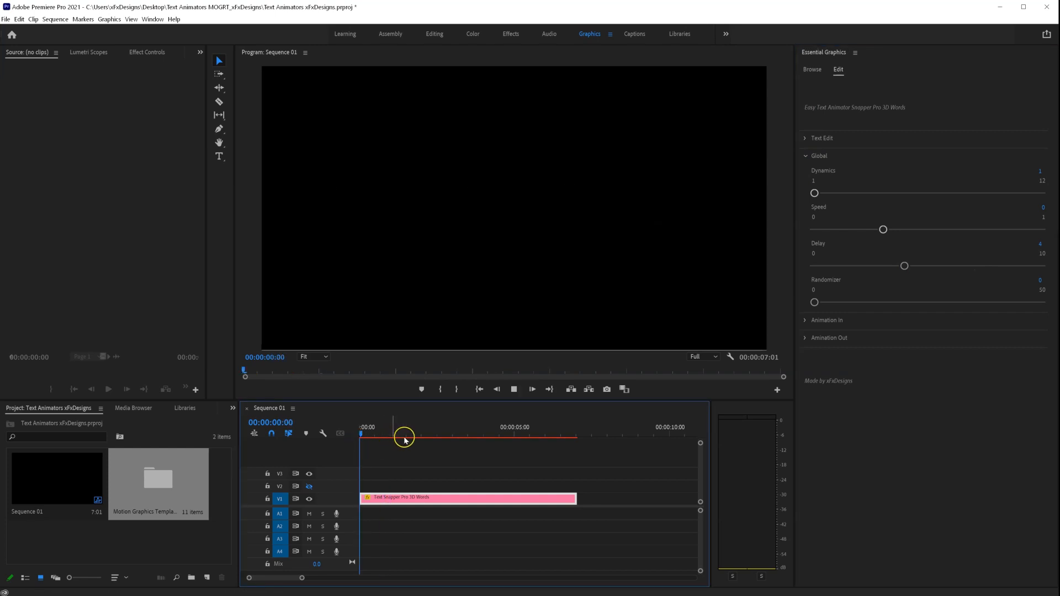
pyautogui.press('space')
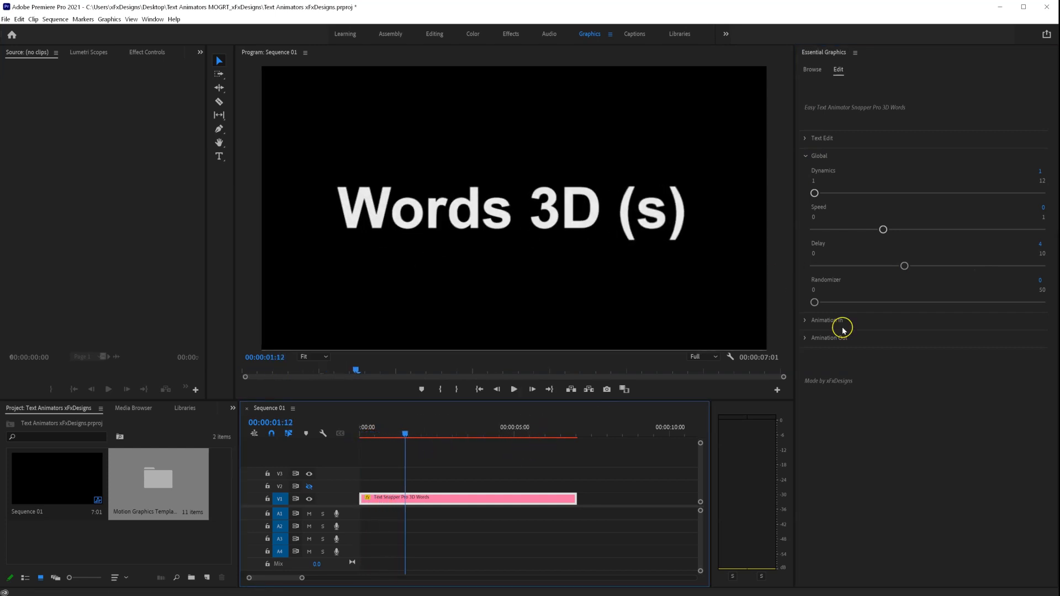
# - Set the 3D Words clip's global Delay to 9 and play its intro from the start
pyautogui.moveTo(905, 266); pyautogui.dragTo(1013, 268)
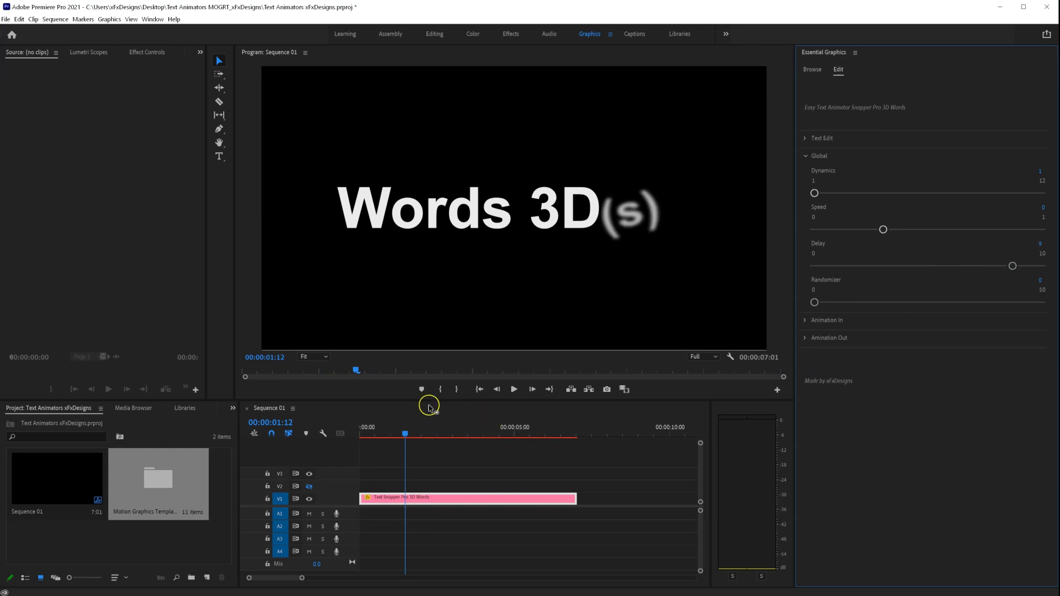
pyautogui.click(526, 412)
pyautogui.press('Home')
pyautogui.press('space')
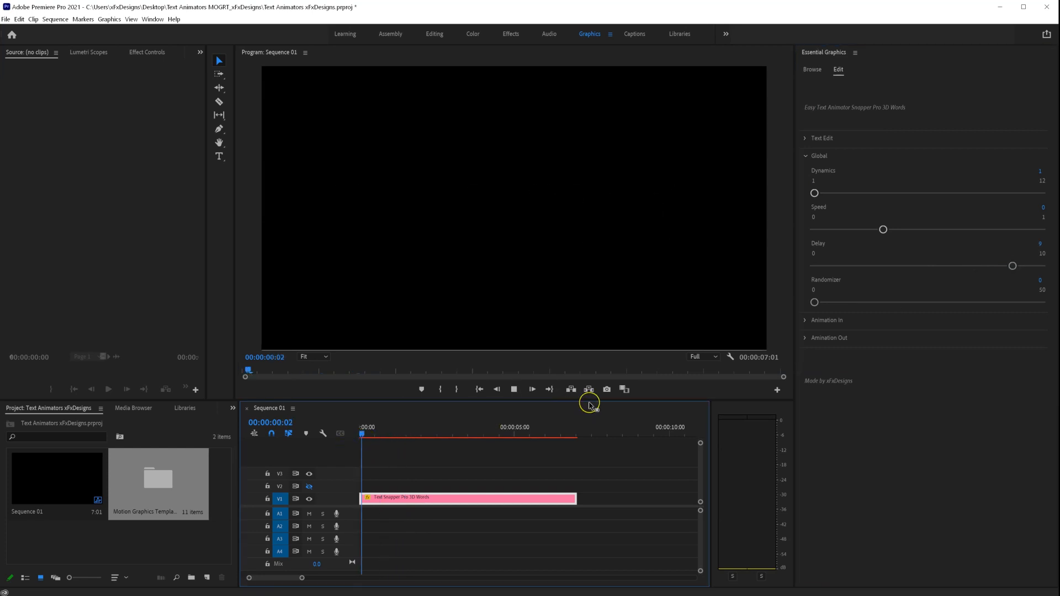
pyautogui.press('space')
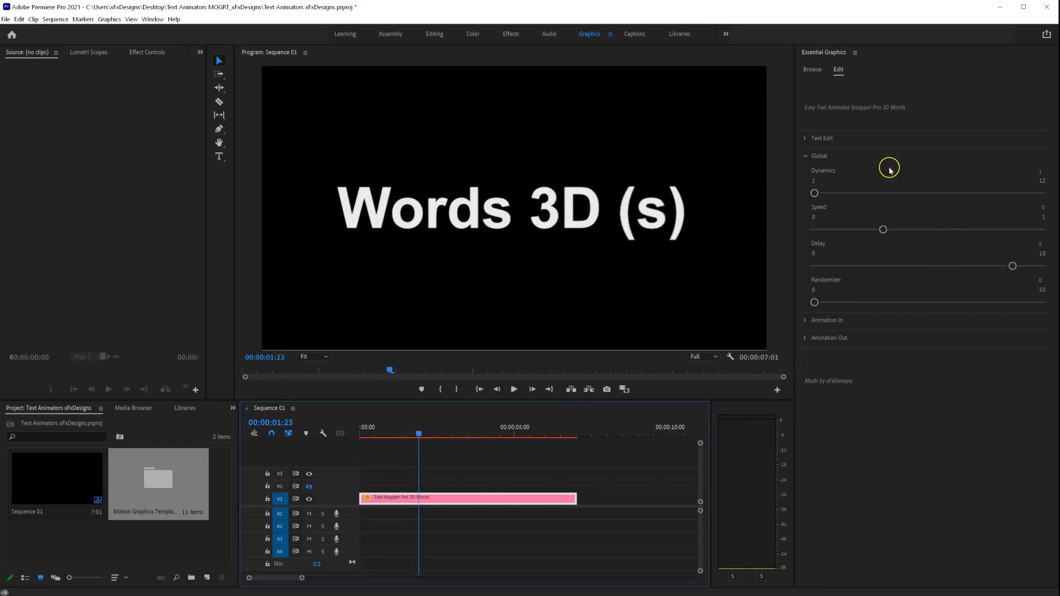
# - Set the 3D Words clip's global Dynamics to 5 and play its intro from near the start
pyautogui.click(1043, 173)
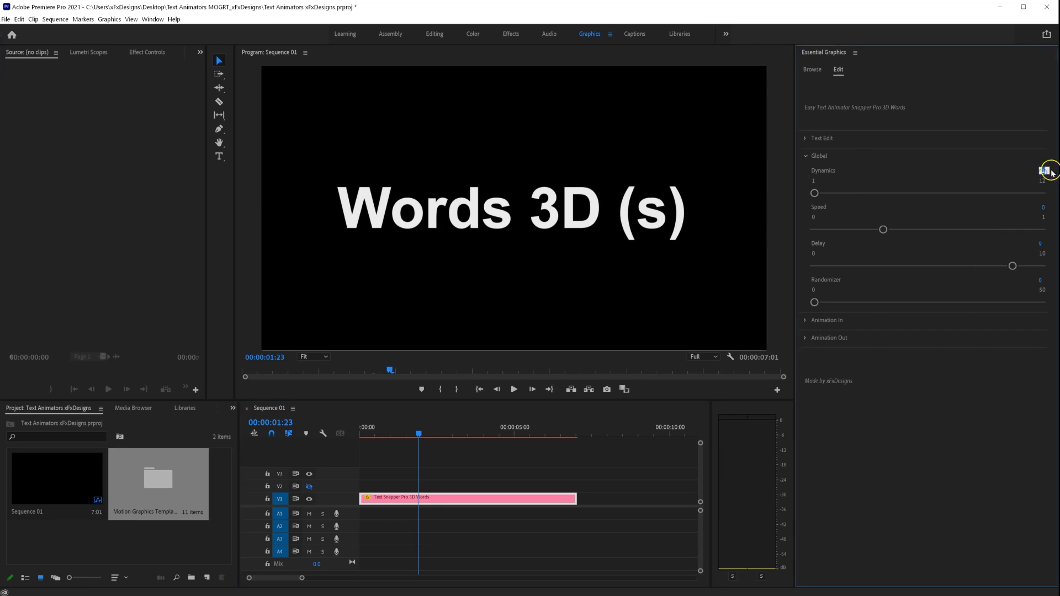
pyautogui.write('5')
pyautogui.click(362, 433)
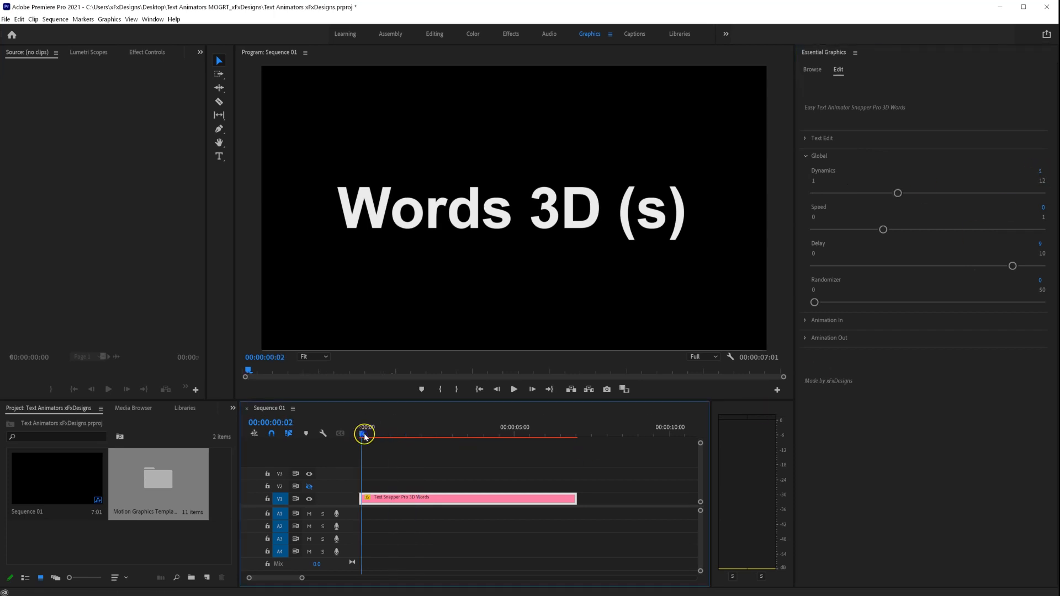
pyautogui.press('space')
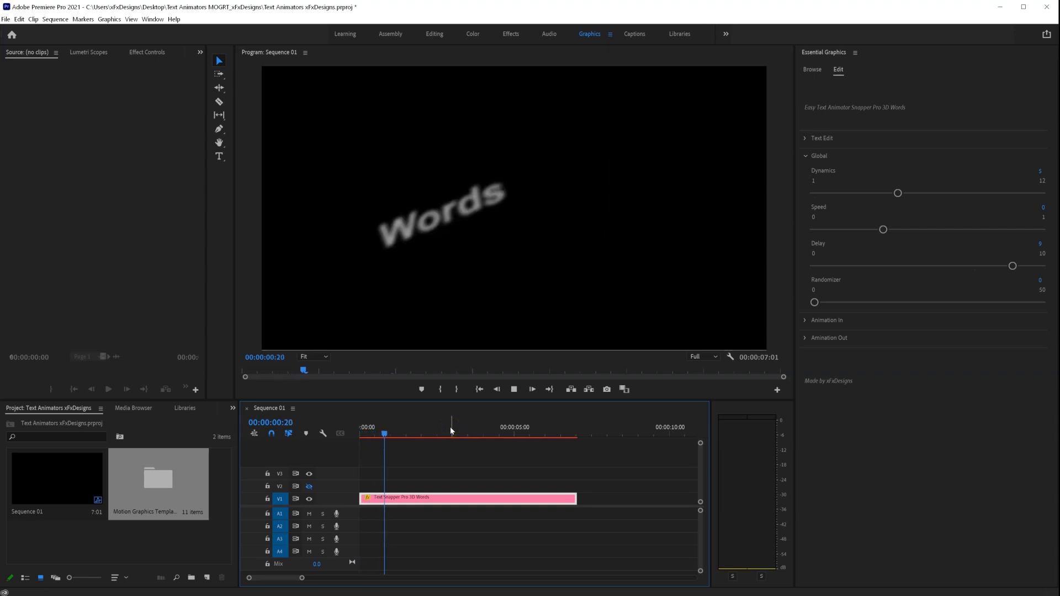
pyautogui.press('space')
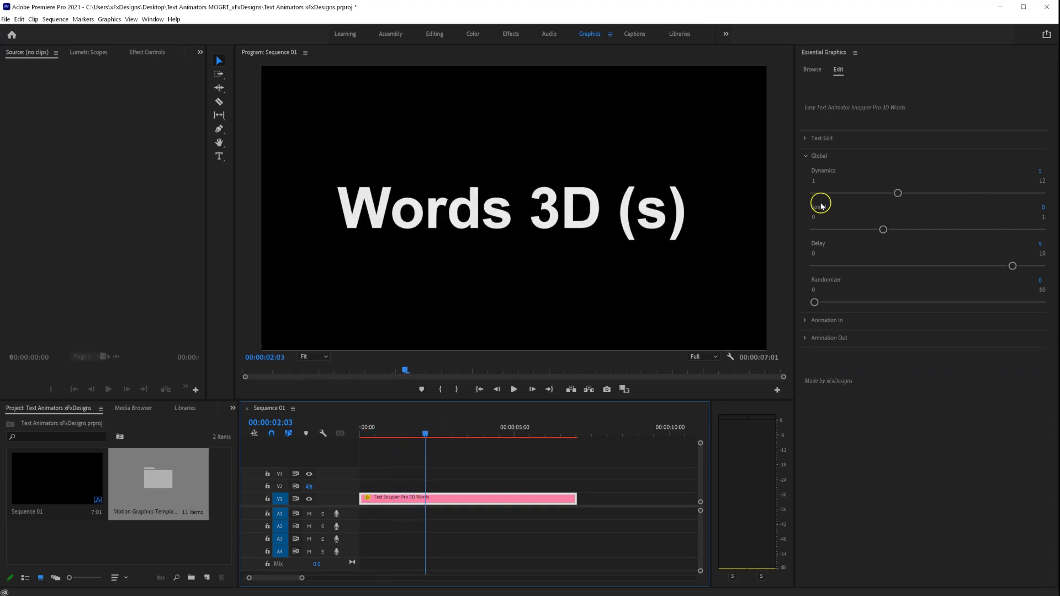
# - Collapse the global settings and delete the 3D Words clip from V1
pyautogui.click(804, 158)
pyautogui.click(429, 499)
pyautogui.press('Delete')
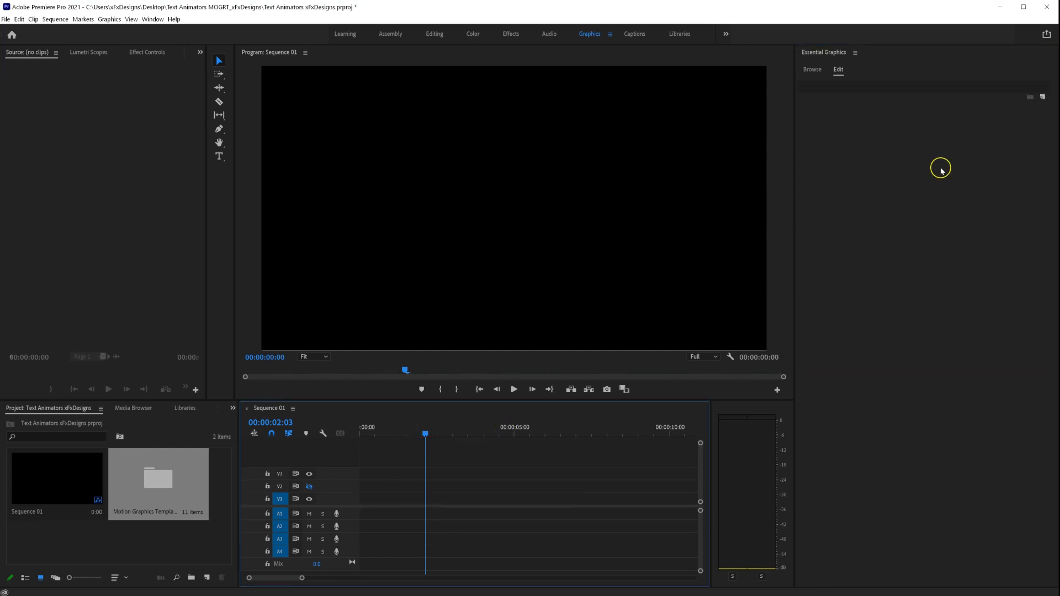
# - Place the Text Snapper Pro 2D Lines template at the start of V1 and play its default intro
pyautogui.click(821, 75)
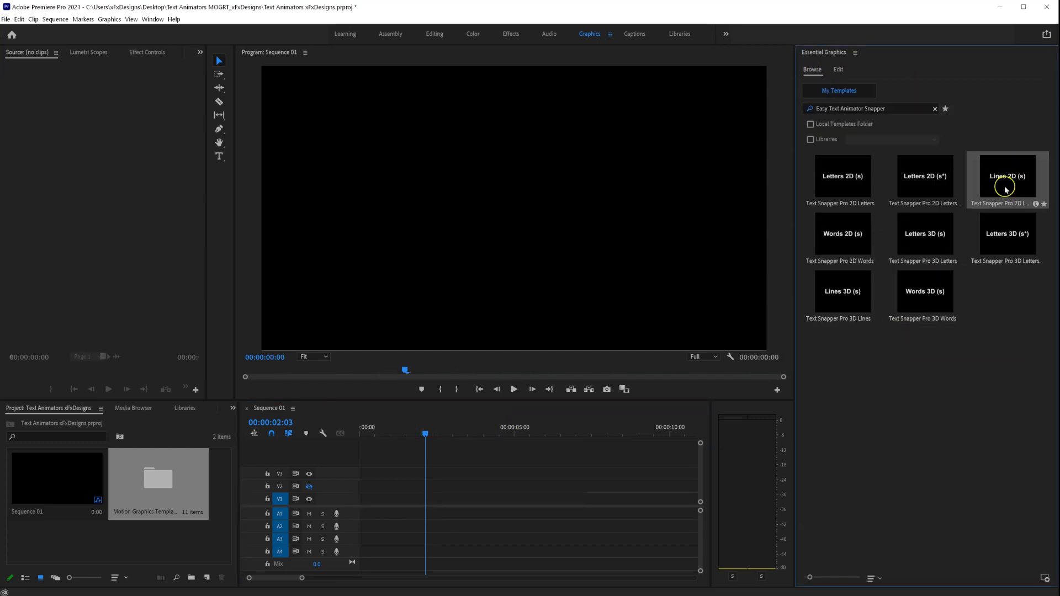
pyautogui.moveTo(989, 193); pyautogui.dragTo(386, 497)
pyautogui.click(456, 500)
pyautogui.moveTo(425, 433); pyautogui.dragTo(340, 439)
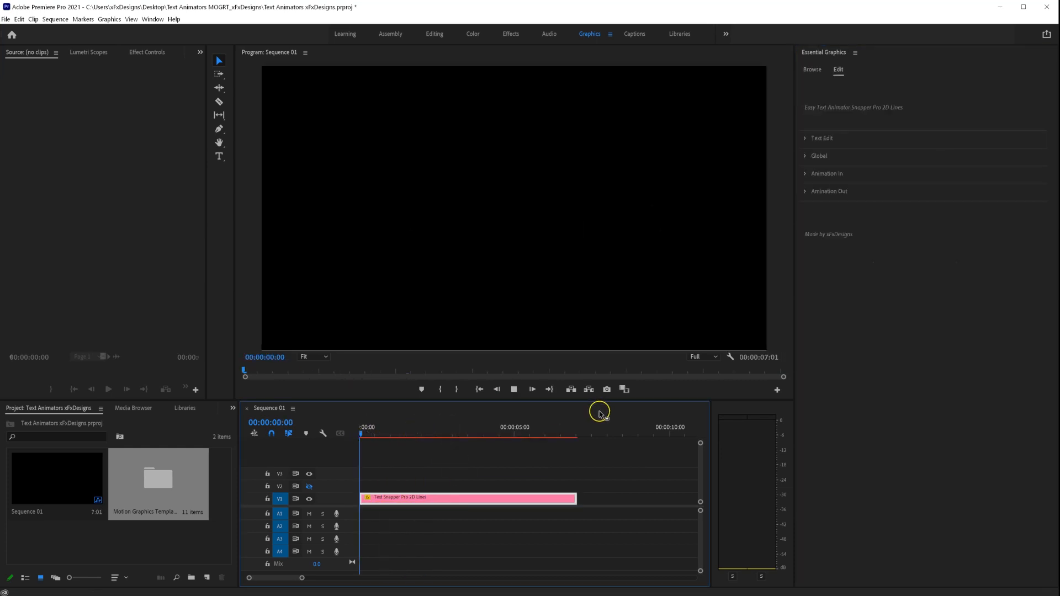
pyautogui.press('space')
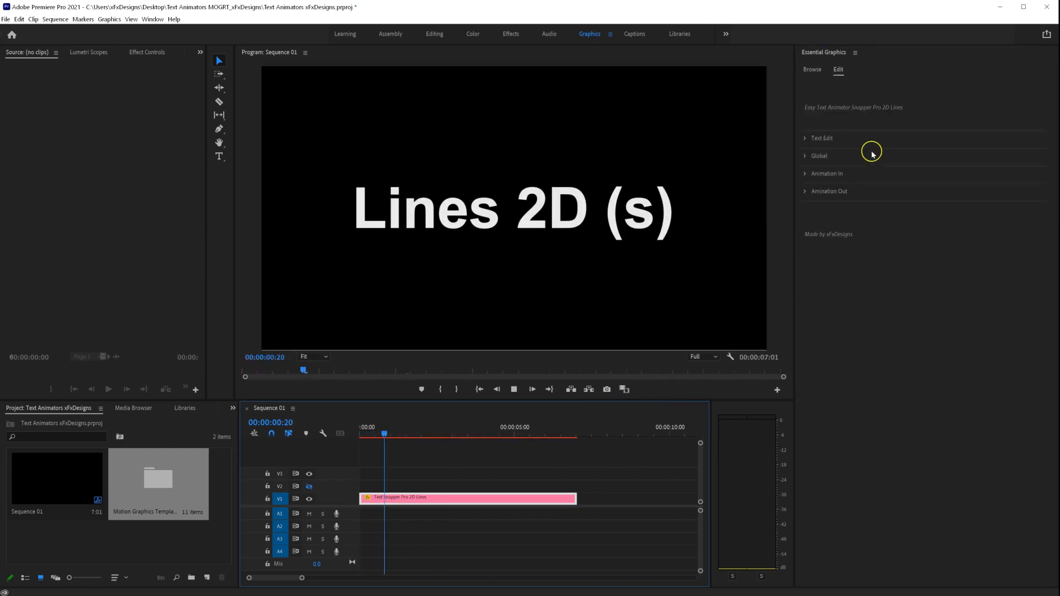
# - Add "second line" as a second line below "Lines 2D (s)" in the 2D Lines clip's text
pyautogui.click(807, 139)
pyautogui.click(854, 173)
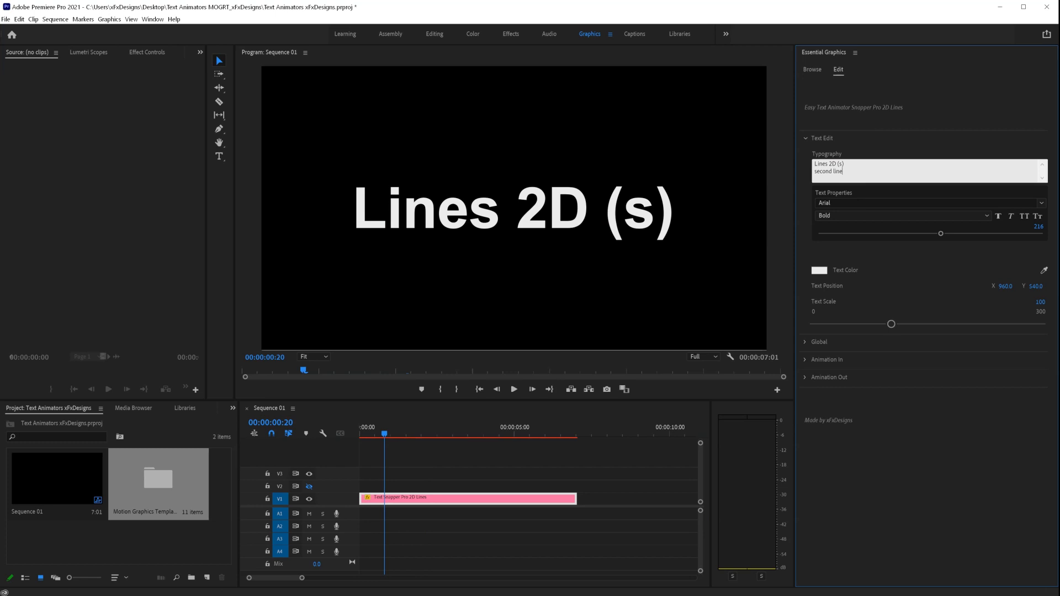
pyautogui.click(887, 267)
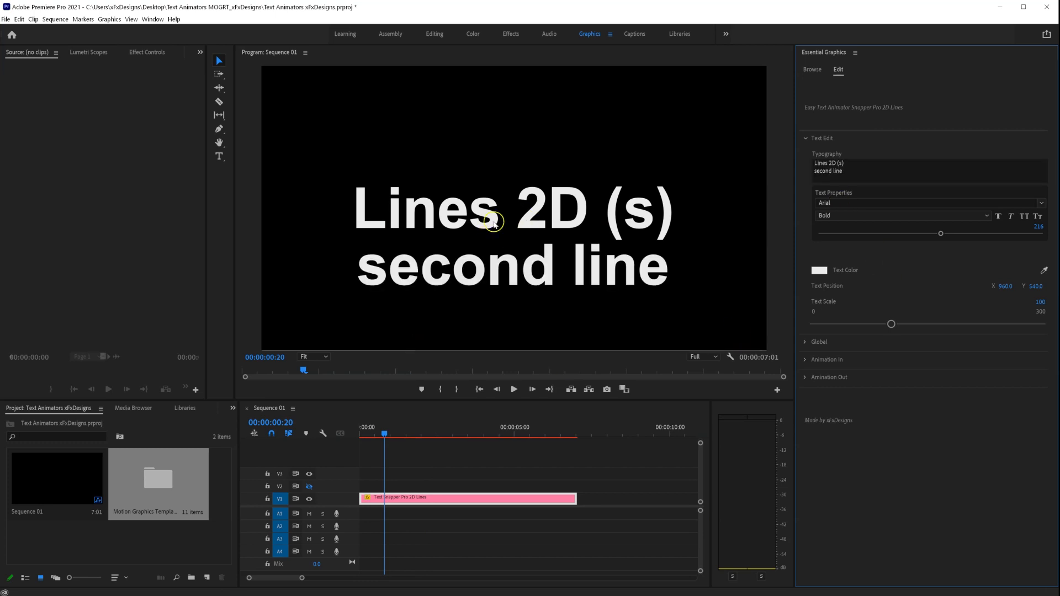
pyautogui.click(402, 499)
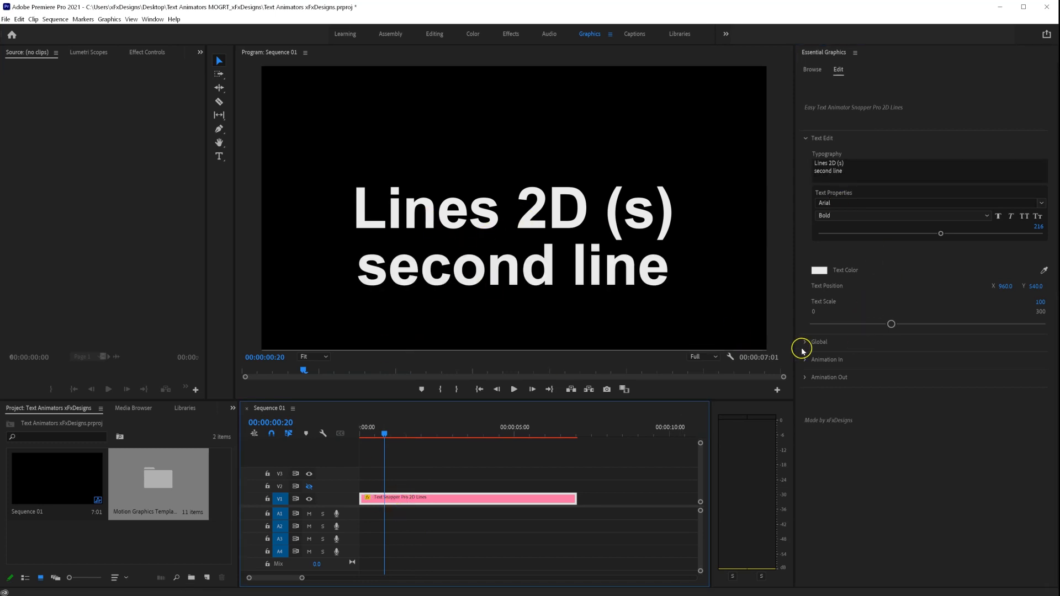
# - Increase the 2D Lines clip's global Delay to about the middle of its range and play the intro
pyautogui.click(803, 146)
pyautogui.click(371, 432)
pyautogui.click(806, 156)
pyautogui.moveTo(831, 267); pyautogui.dragTo(927, 269)
pyautogui.moveTo(374, 435); pyautogui.dragTo(362, 435)
pyautogui.press('space')
pyautogui.press('space')
pyautogui.press('space')
# - Set the 2D Lines clip's Position y (in) to about 596 and play its intro from the start
pyautogui.click(808, 156)
pyautogui.click(805, 174)
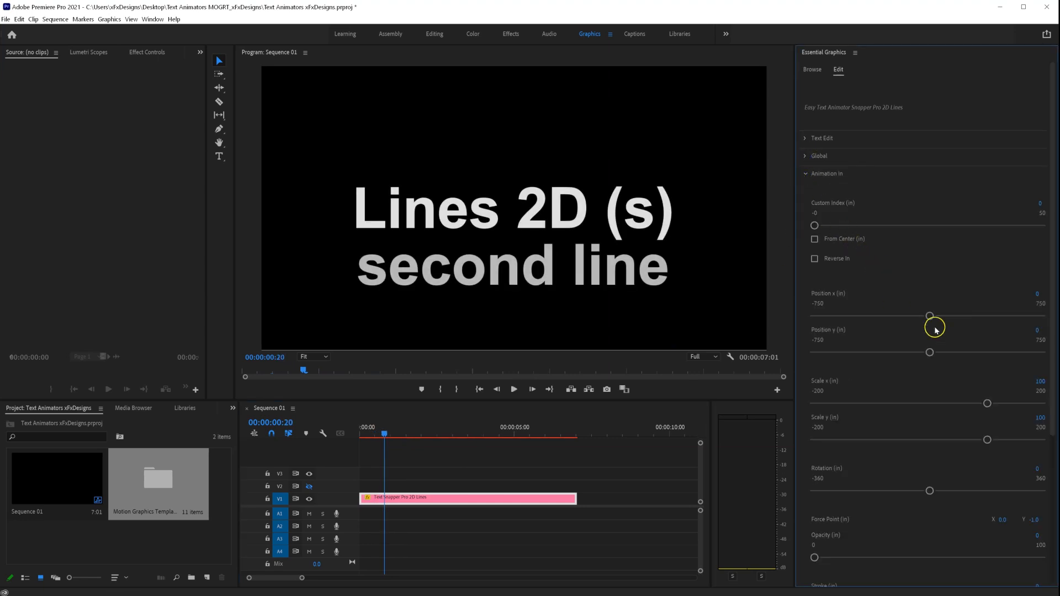
pyautogui.moveTo(931, 353); pyautogui.dragTo(1018, 353)
pyautogui.moveTo(381, 432); pyautogui.dragTo(332, 435)
pyautogui.press('space')
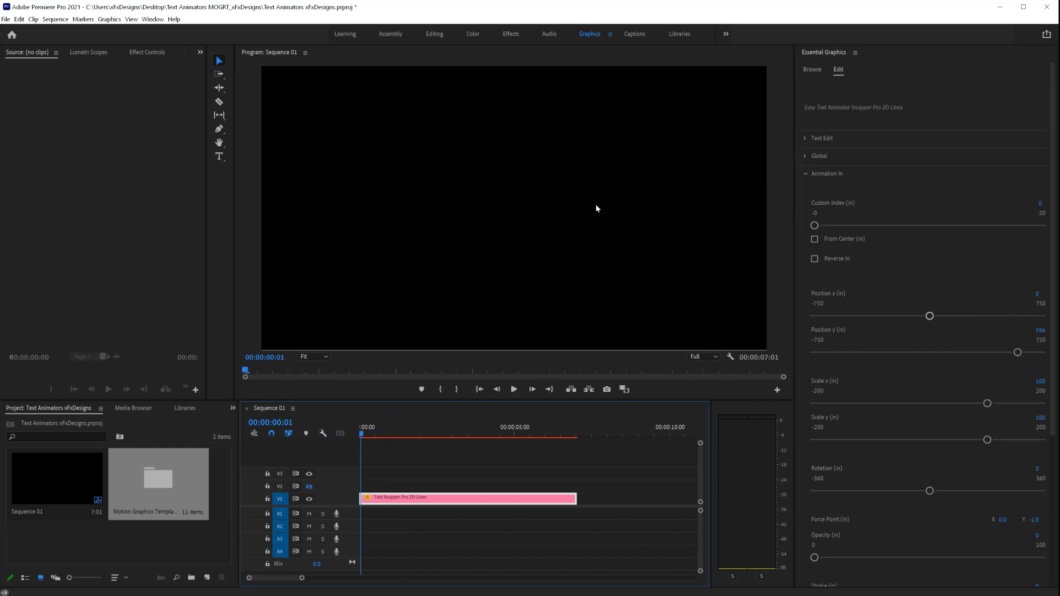
pyautogui.press('space')
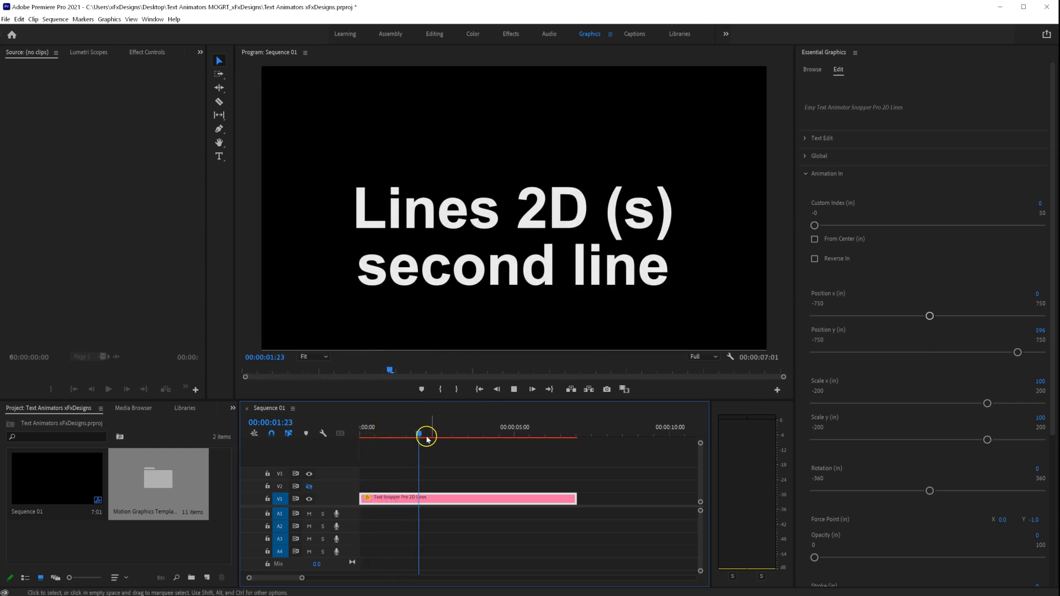
# - Set the 2D Lines clip's Position y (out) to about -536 while viewing a frame of its outro
pyautogui.moveTo(461, 433); pyautogui.dragTo(564, 434)
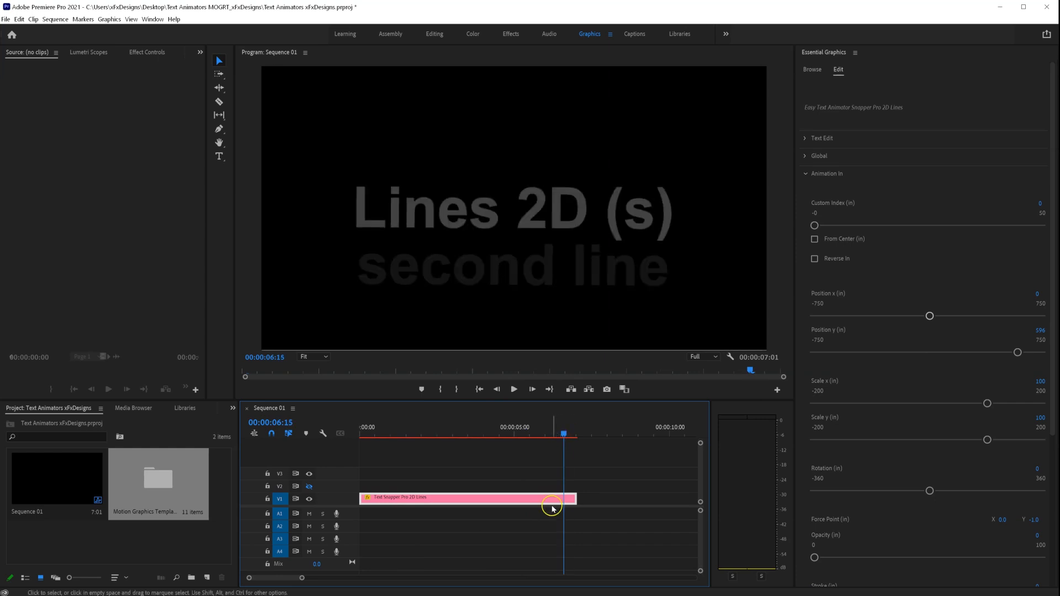
pyautogui.click(807, 174)
pyautogui.click(805, 193)
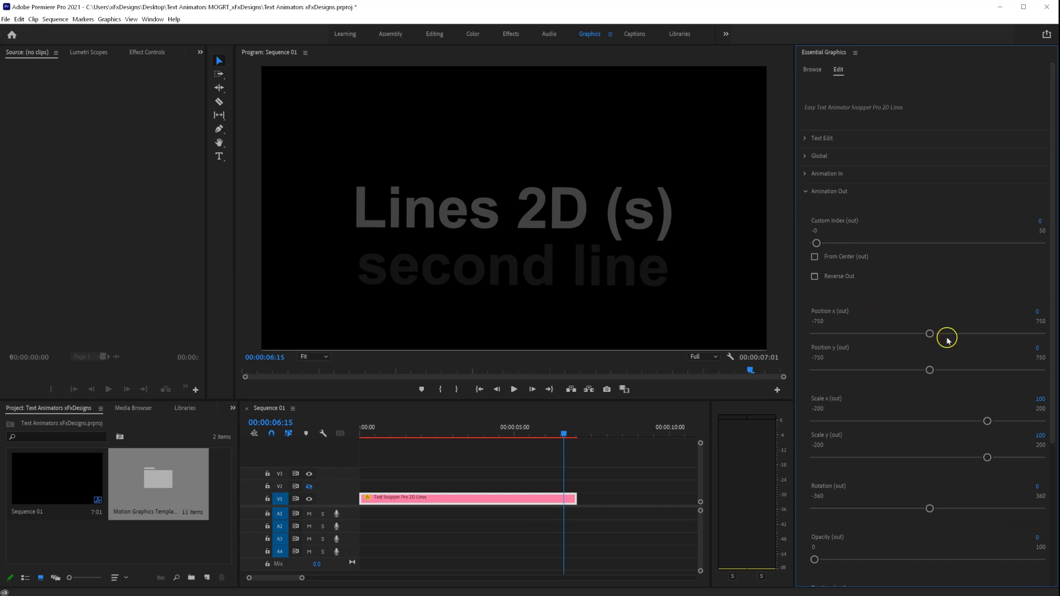
pyautogui.moveTo(934, 371); pyautogui.dragTo(848, 377)
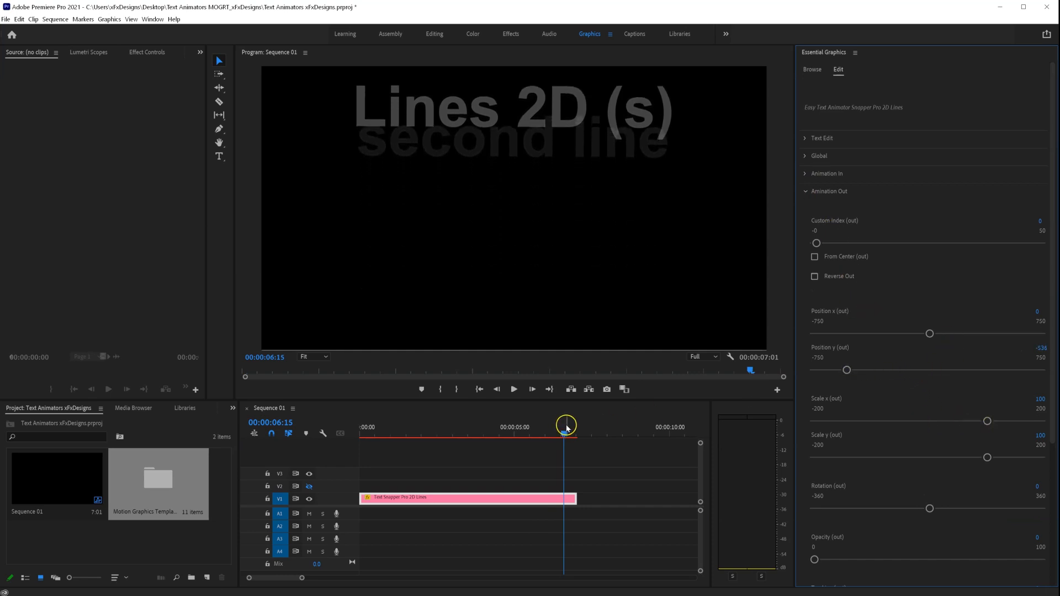
# - Enable Reverse Out for the 2D Lines clip and play its intro and outro
pyautogui.click(814, 276)
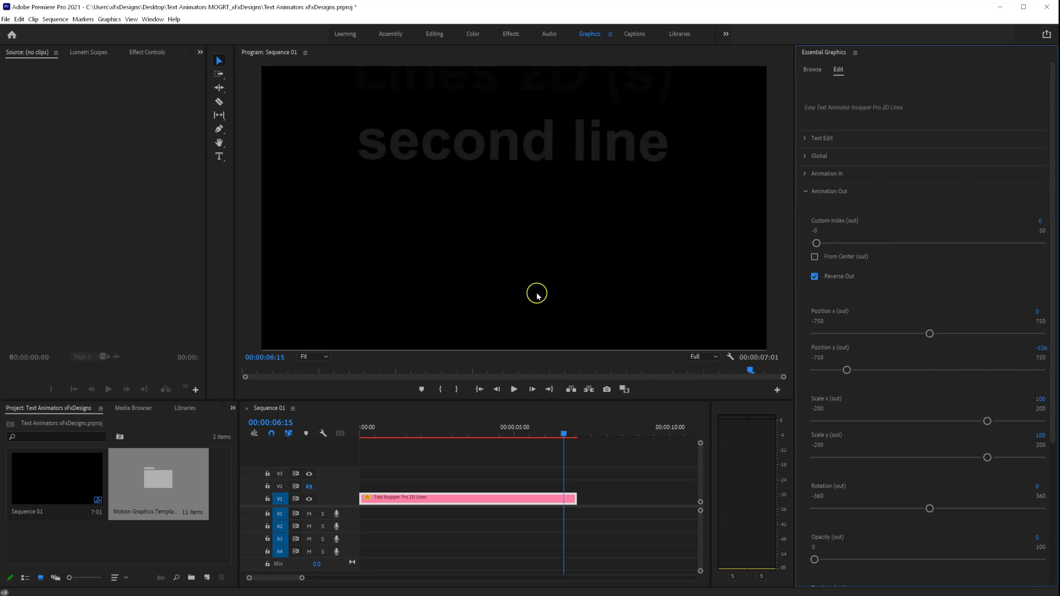
pyautogui.moveTo(558, 428); pyautogui.dragTo(538, 433)
pyautogui.press('space')
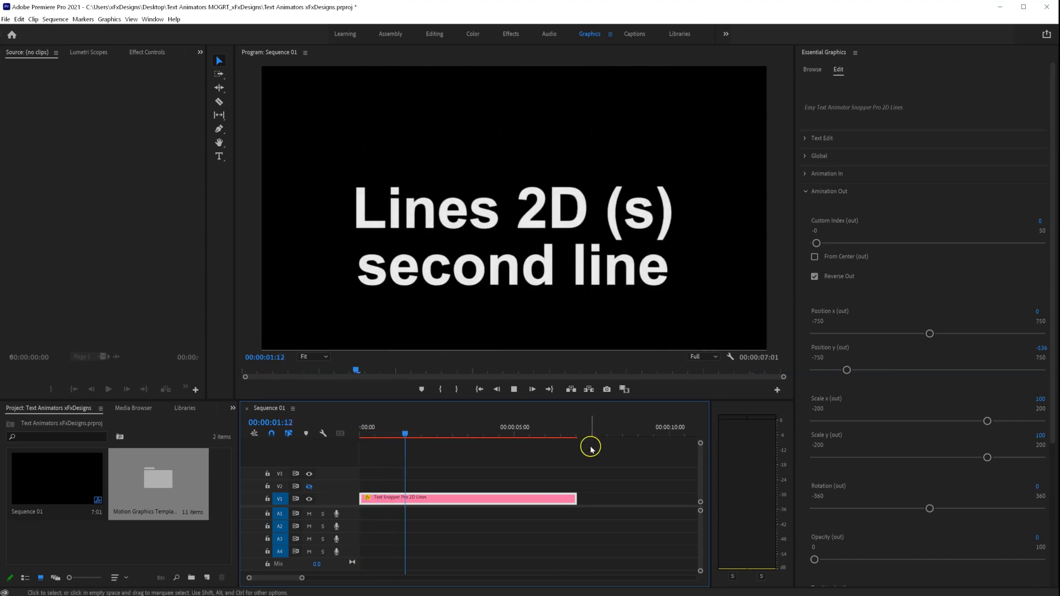
pyautogui.click(543, 433)
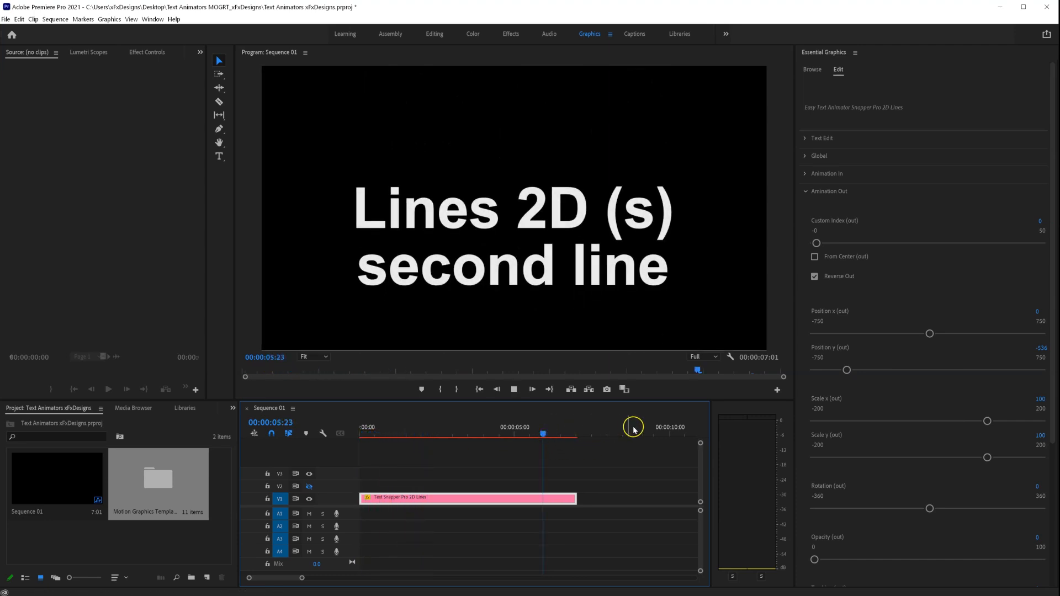
pyautogui.press('space')
pyautogui.click(531, 433)
# - Show the available motion graphics templates for browsing
pyautogui.click(812, 69)
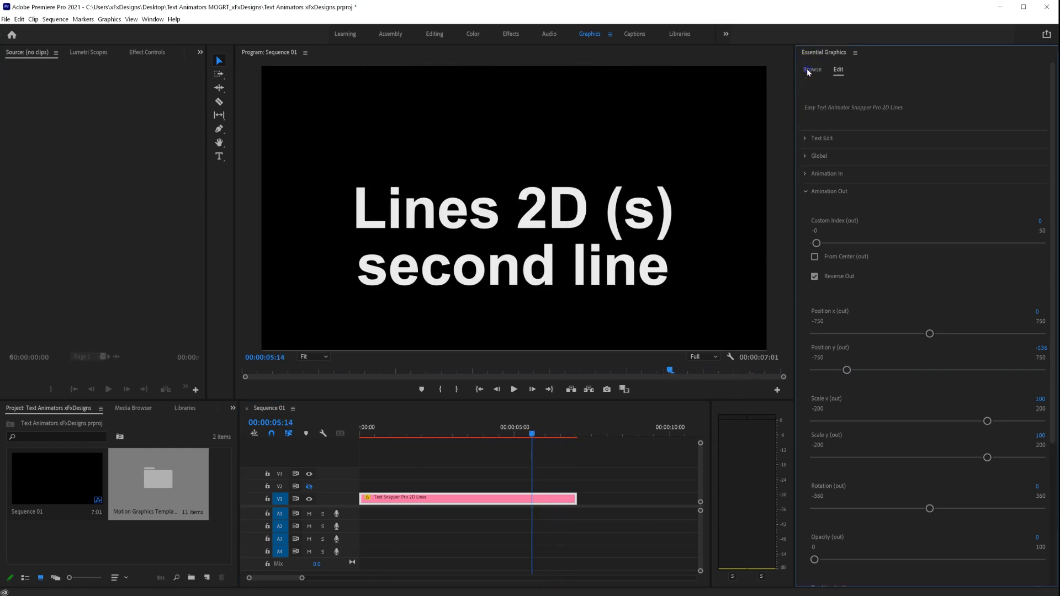